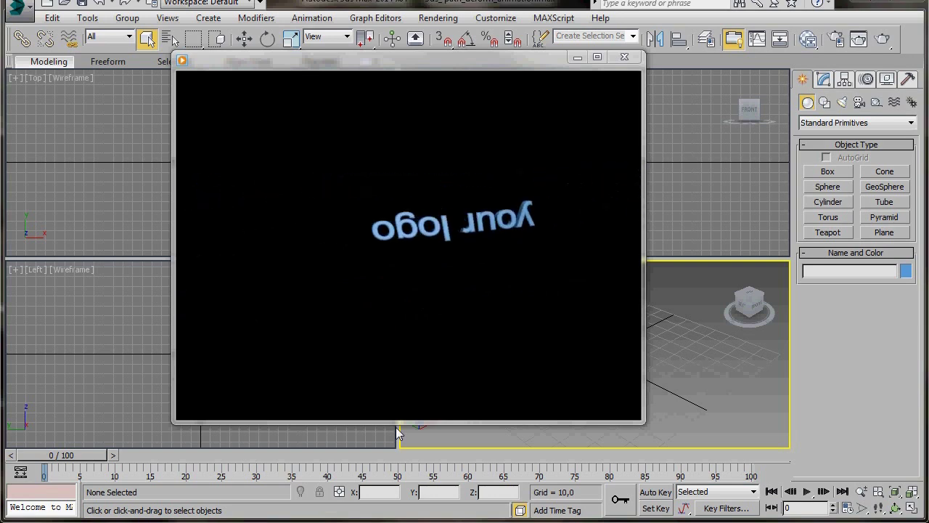
Close the preview video and confirm Generic Units as the display unit scale.
mouse_move(294, 399)
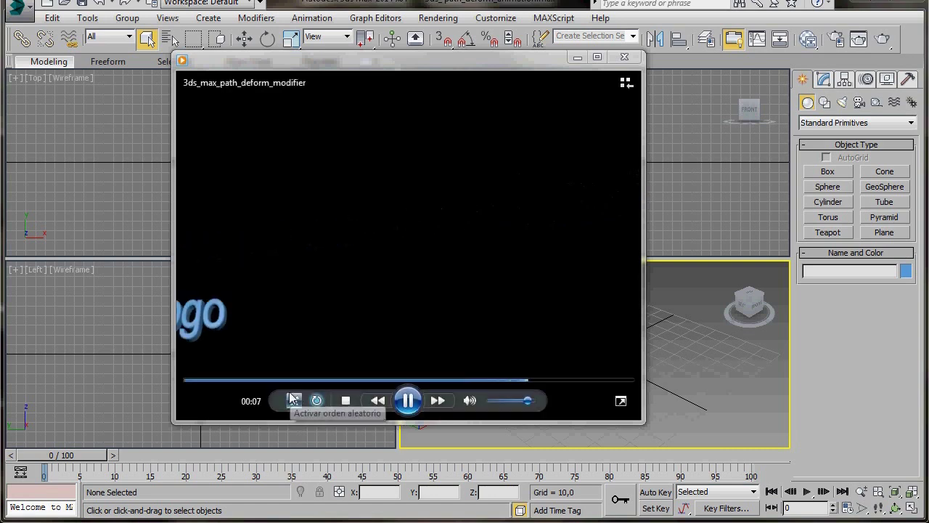
left_click(623, 58)
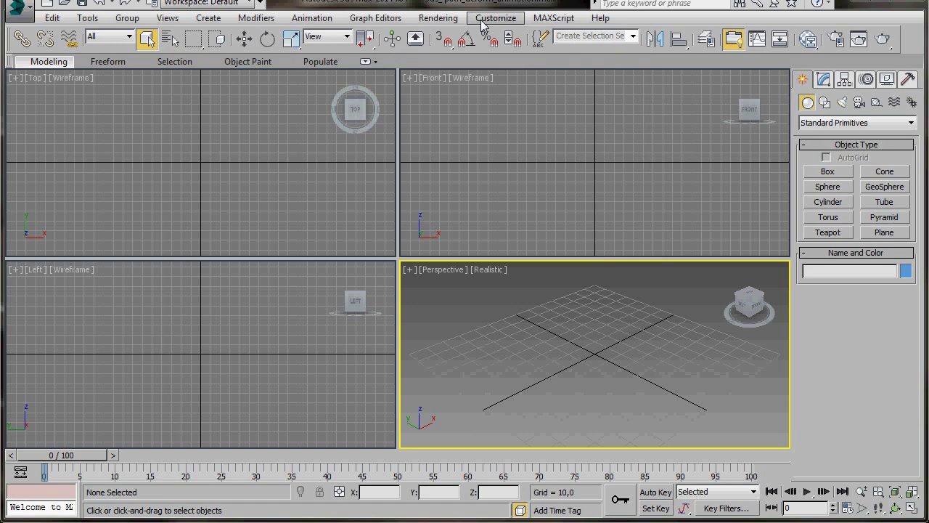
left_click(485, 19)
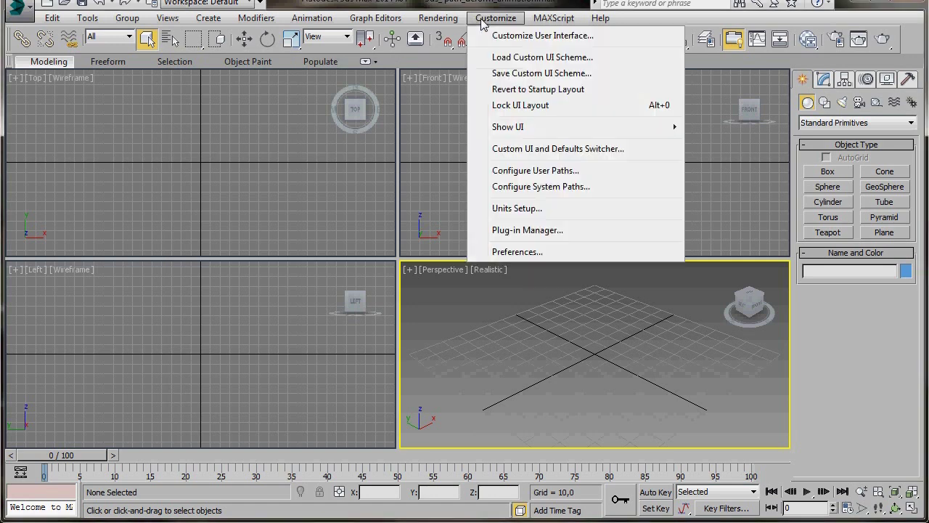
left_click(511, 208)
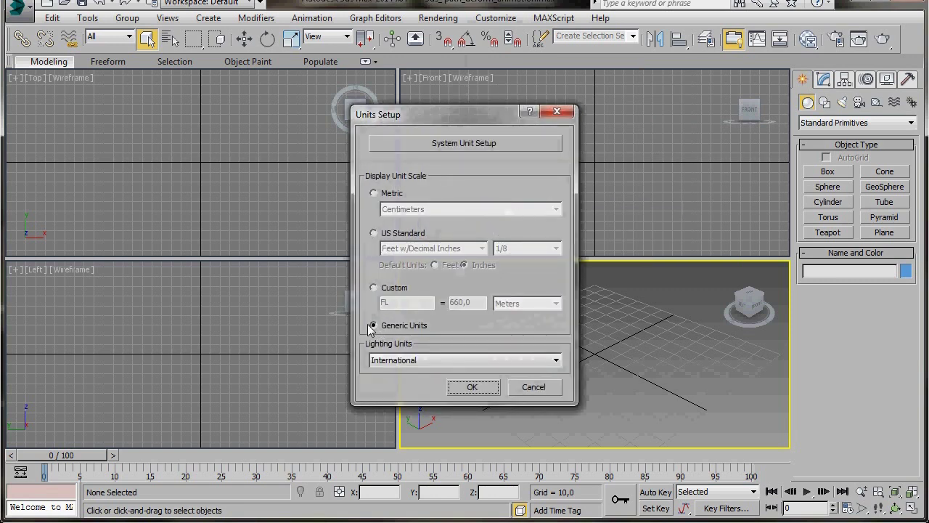
left_click(468, 389)
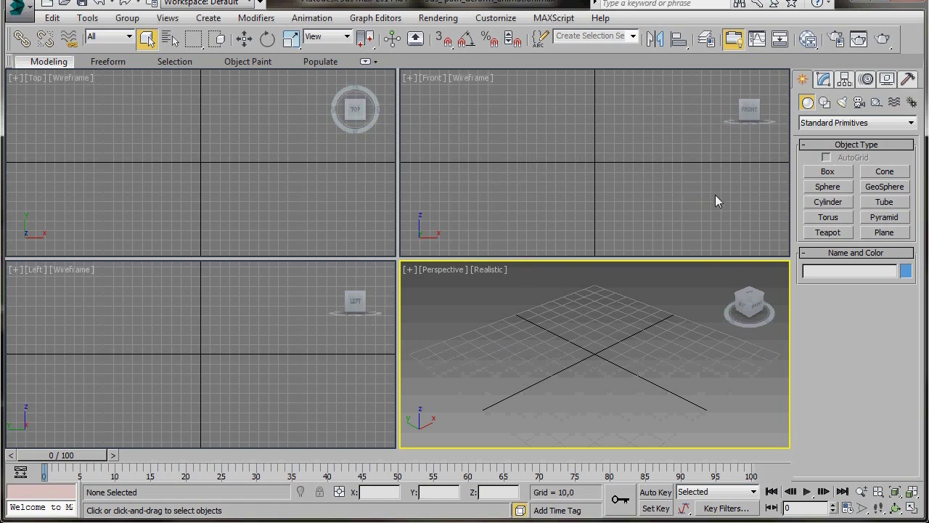
Create a text spline in the Front viewport, placed just above the grid origin.
left_click(824, 104)
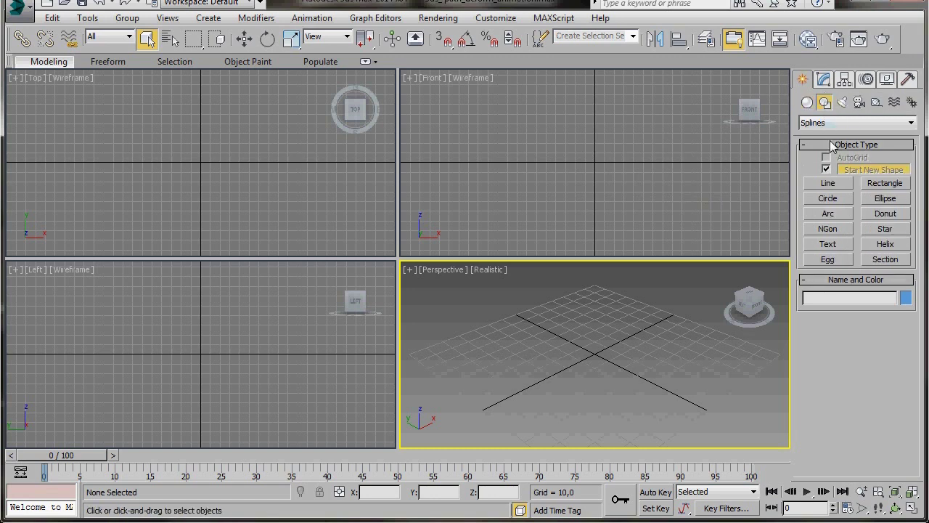
left_click(828, 245)
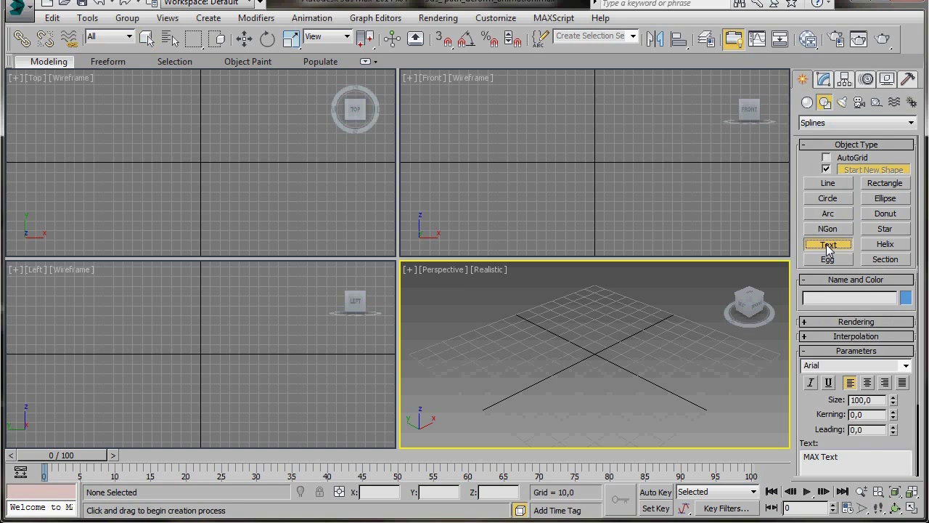
left_click_drag(806, 391, 812, 317)
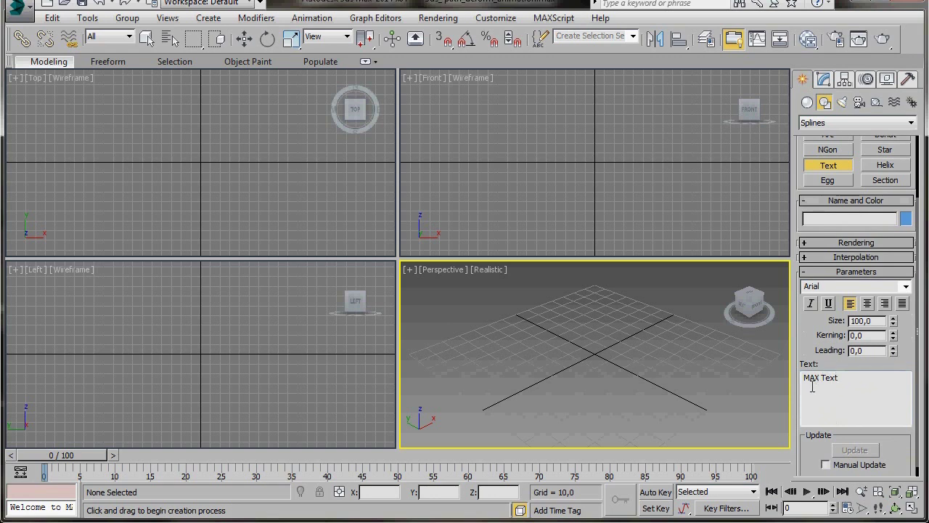
left_click(593, 138)
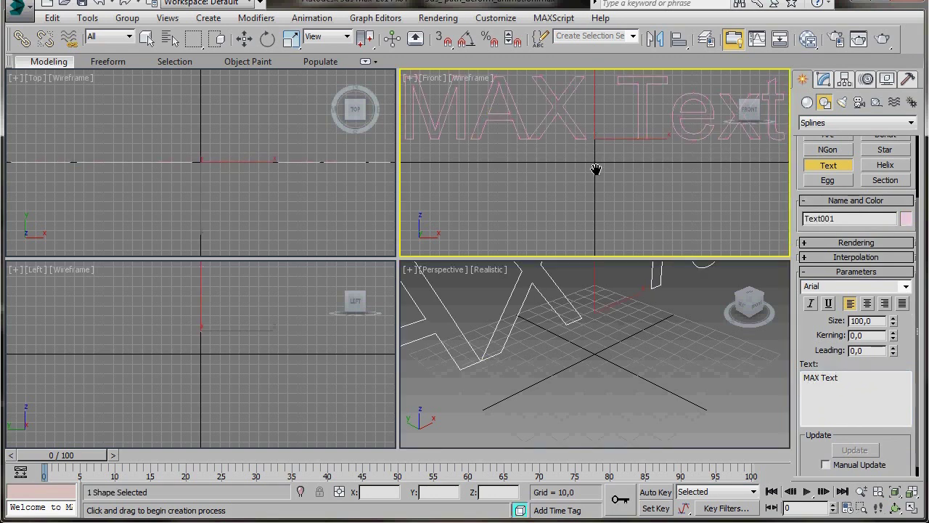
Change the text shape's wording to "your logo" and set its size to 30.
middle_click_drag(595, 171, 600, 222)
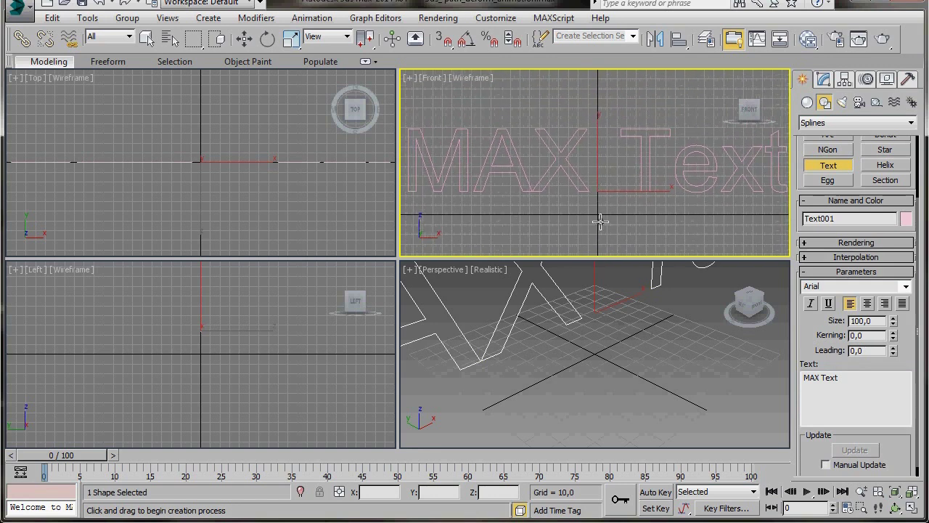
middle_click_drag(587, 297, 591, 389)
scroll(593, 390, "down", 4)
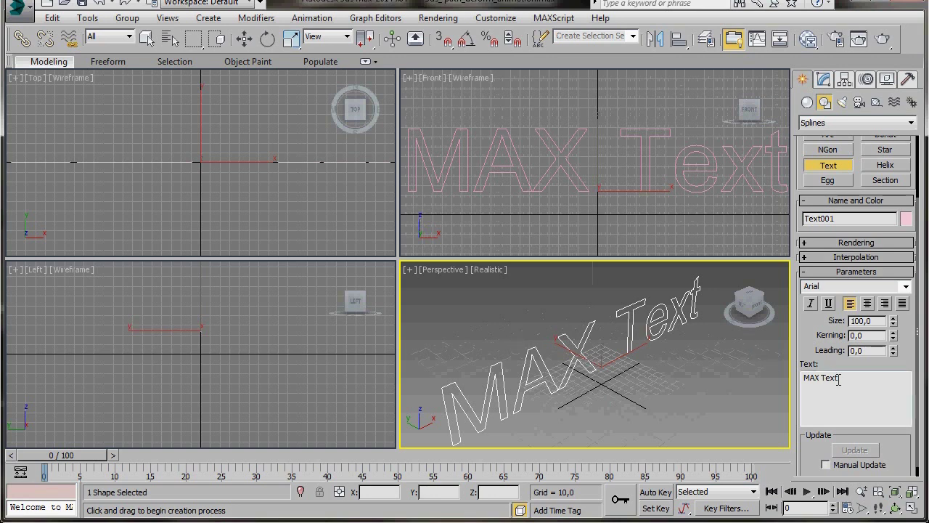
left_click_drag(839, 378, 800, 374)
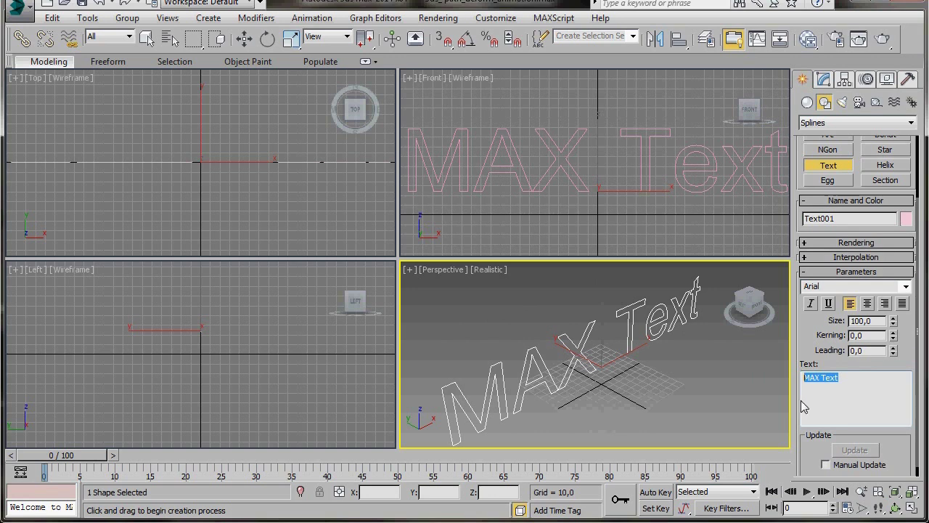
type("your logo")
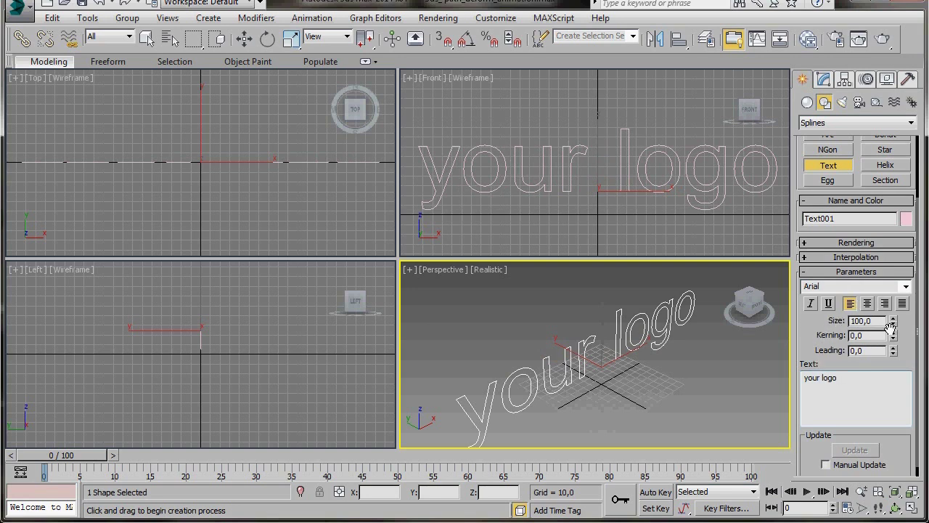
left_click_drag(894, 329, 883, 374)
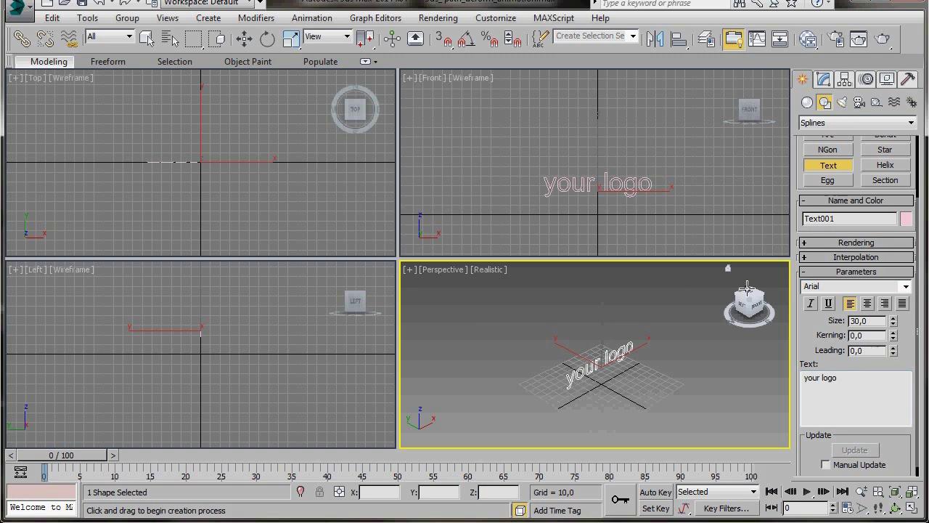
Try different fonts on the "your logo" text, such as Constantia Italic, Century and Calibri Bold Italic.
scroll(612, 218, "up", 5)
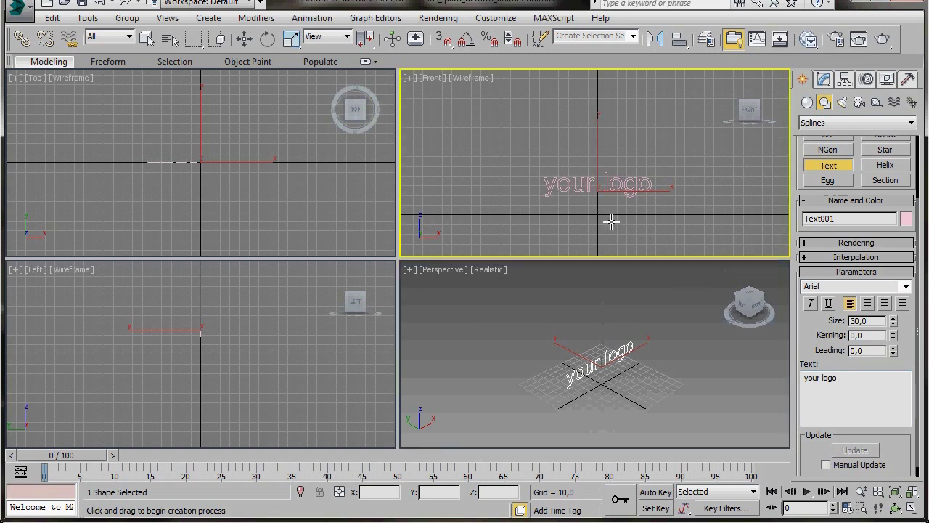
scroll(591, 211, "up", 3)
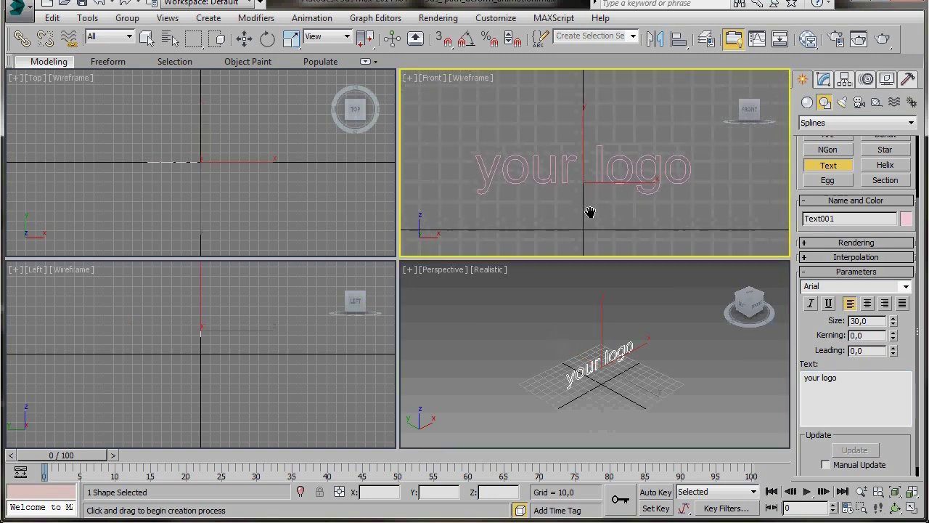
middle_click_drag(591, 210, 591, 224)
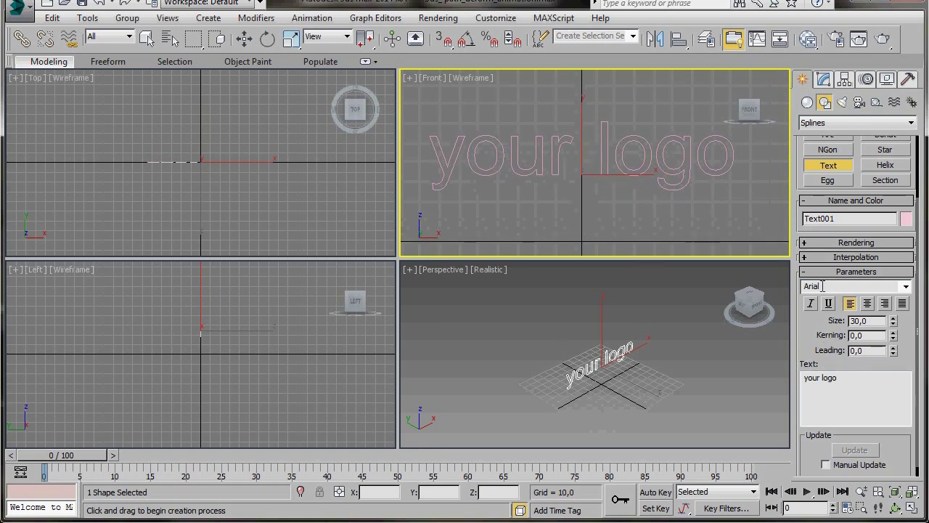
left_click(906, 287)
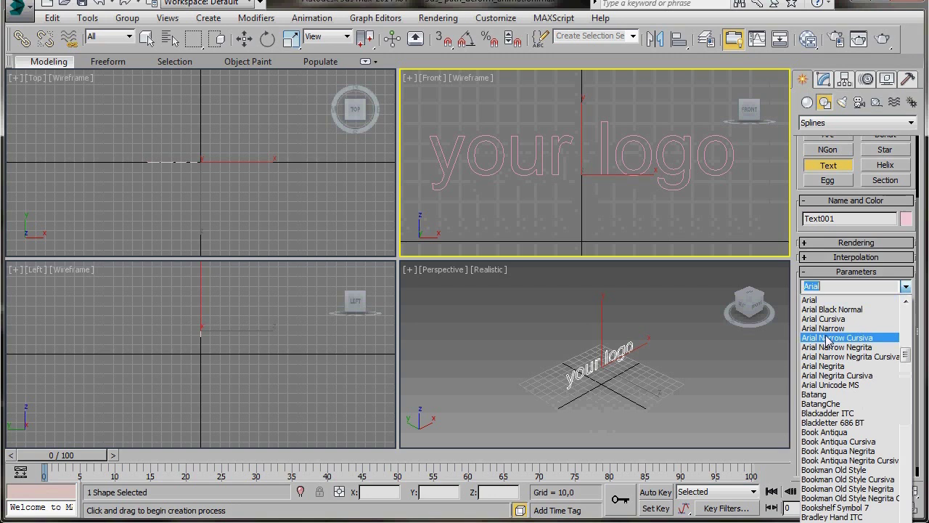
scroll(825, 370, "down", 8)
scroll(826, 371, "down", 12)
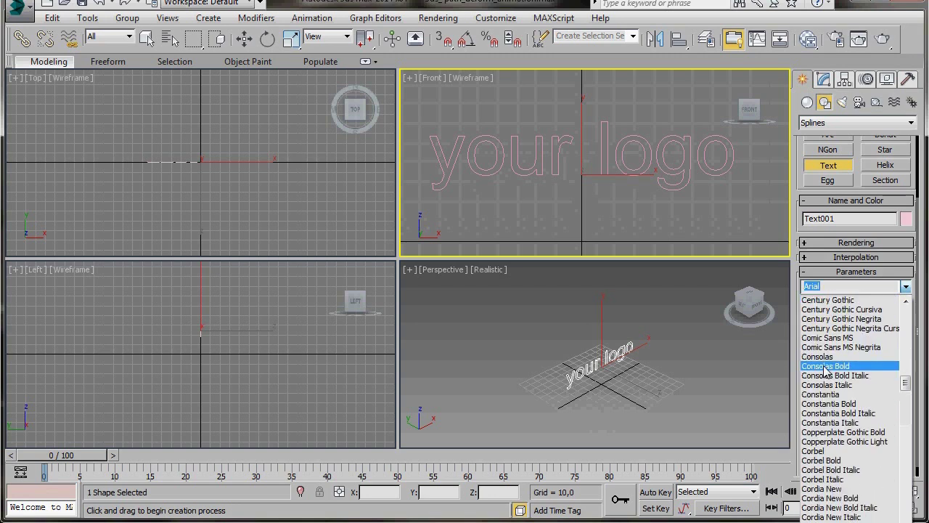
left_click(906, 288)
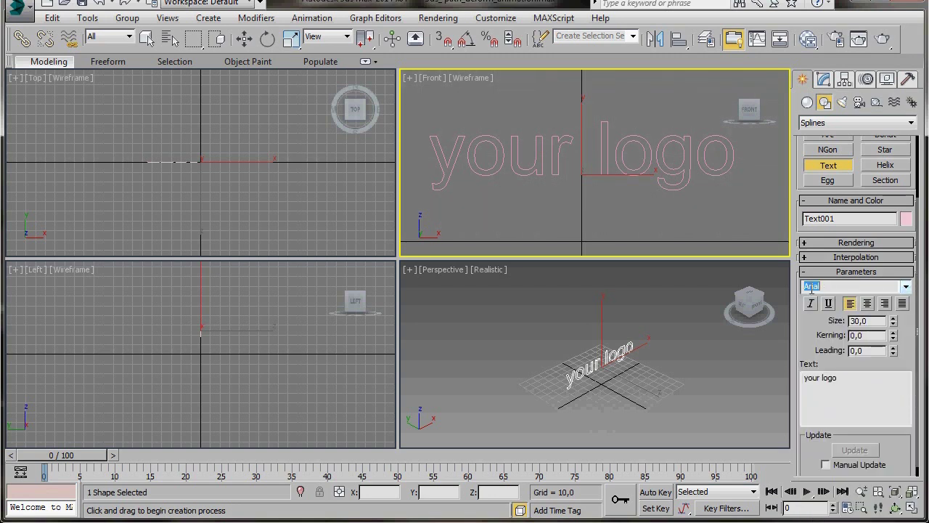
double_click(809, 286)
scroll(808, 286, "down", 8)
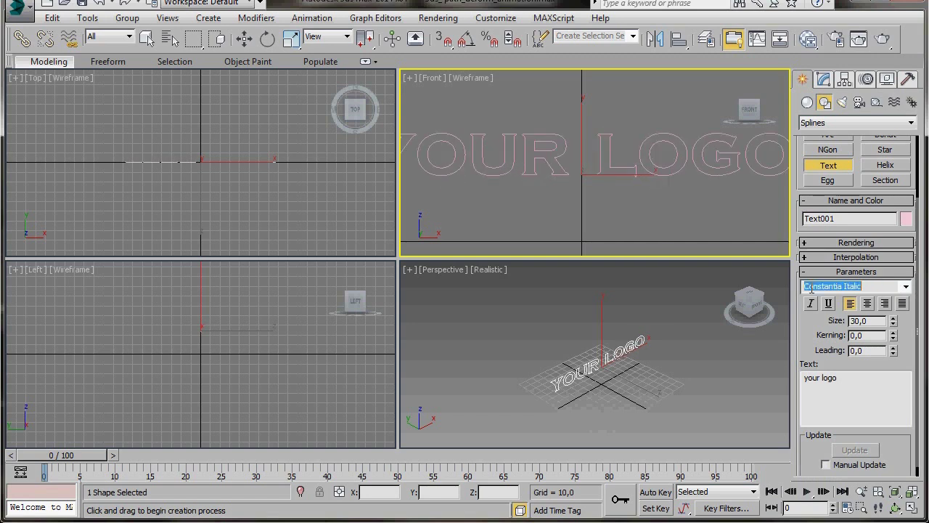
scroll(808, 286, "up", 4)
scroll(810, 288, "up", 7)
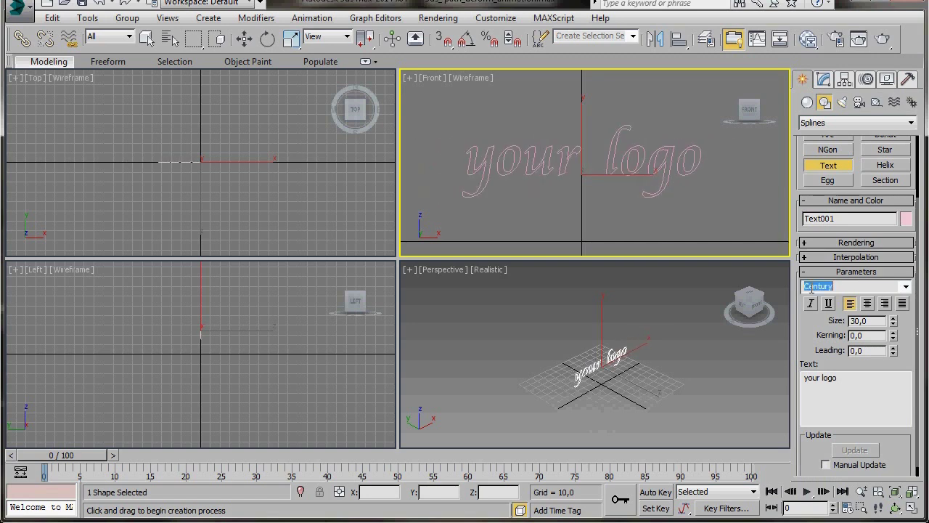
scroll(808, 287, "up", 5)
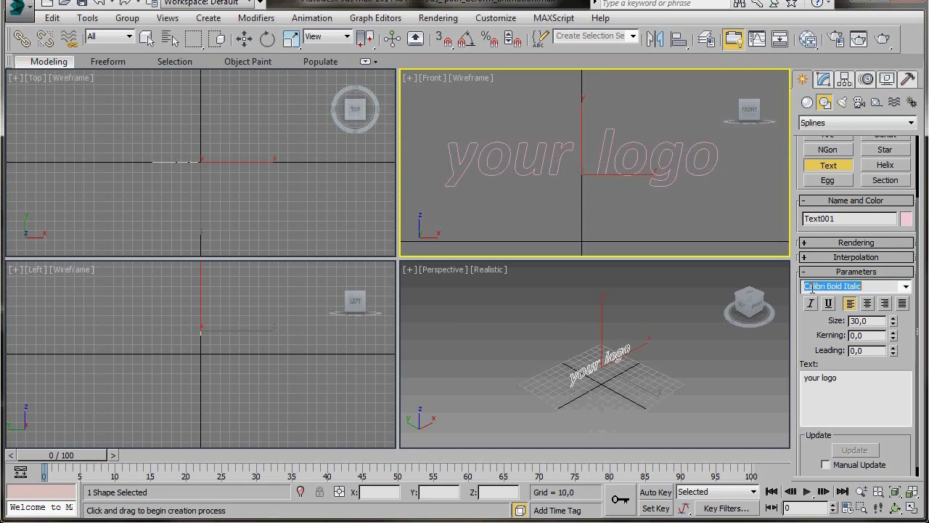
Set the font of the "your logo" text back to Arial.
left_click(906, 286)
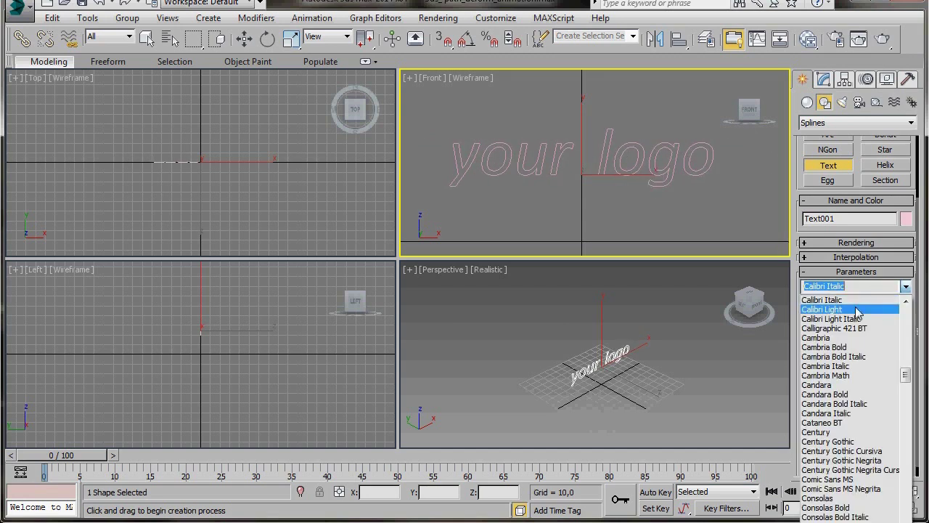
scroll(849, 331, "up", 8)
scroll(849, 331, "up", 3)
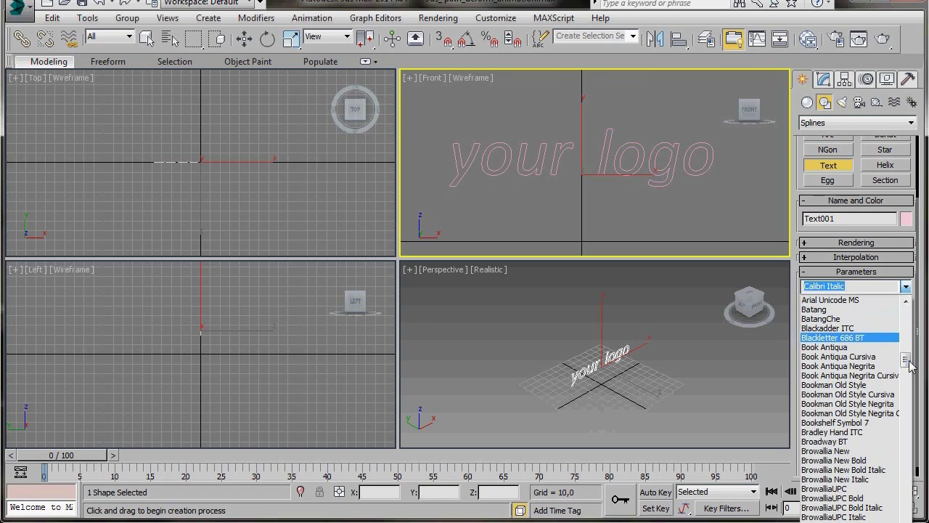
left_click_drag(905, 361, 904, 352)
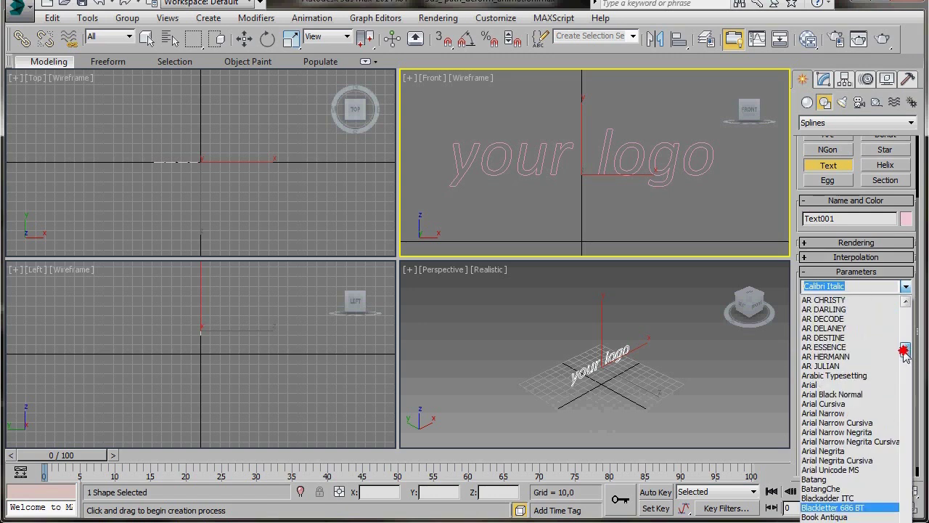
left_click(820, 385)
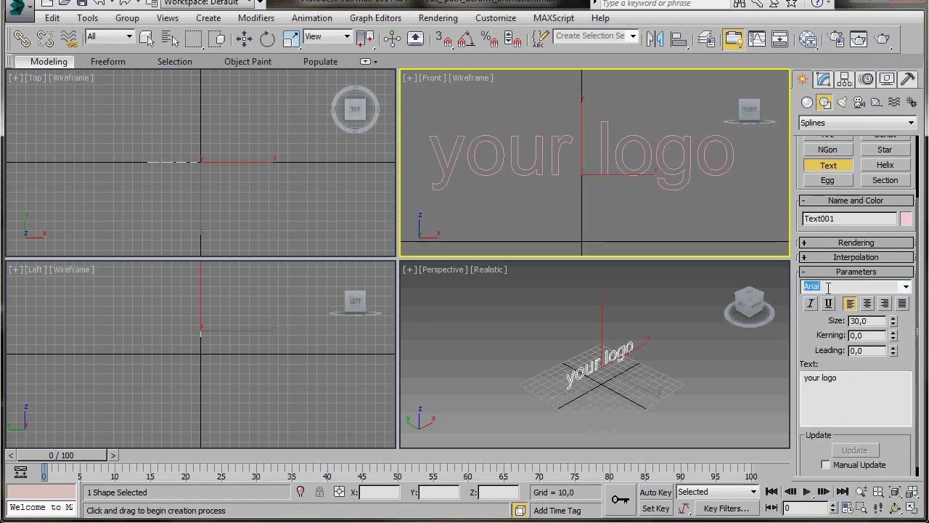
Apply a Bevel modifier to the "your logo" text.
left_click(824, 80)
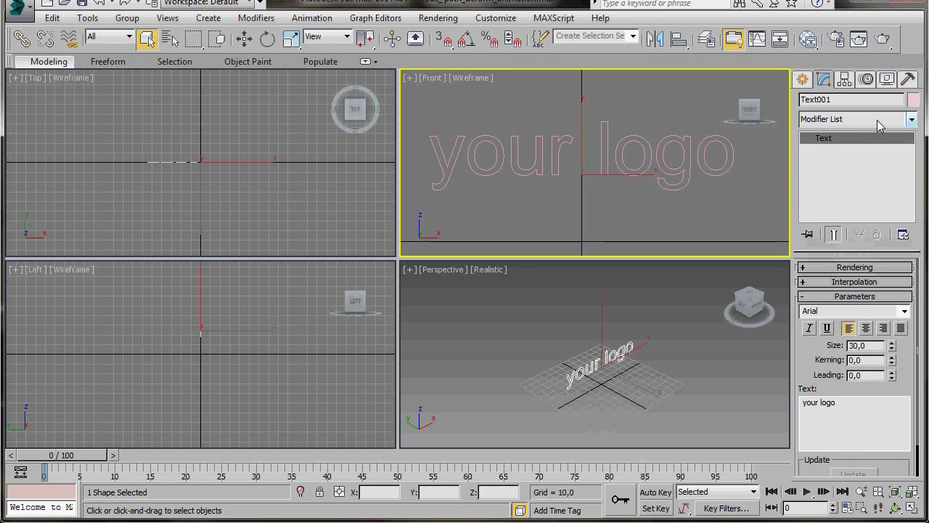
left_click(910, 119)
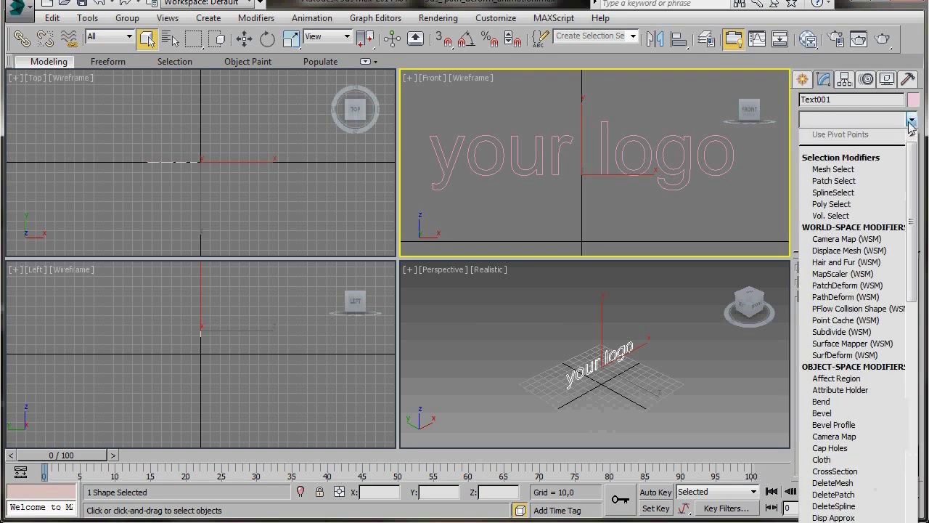
left_click(842, 414)
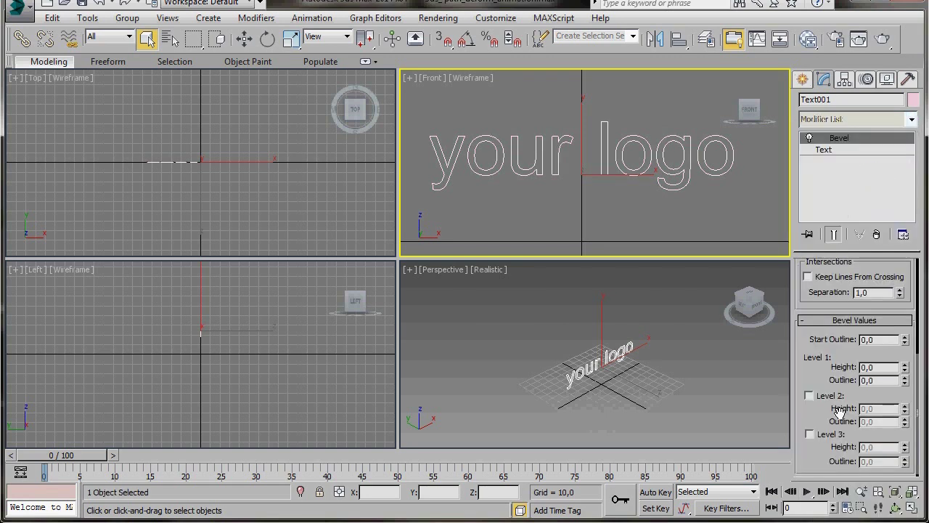
Set the bevel's Level 1 Height to 0,5 on the "your logo" text, working in the maximized Perspective view.
left_click(520, 345)
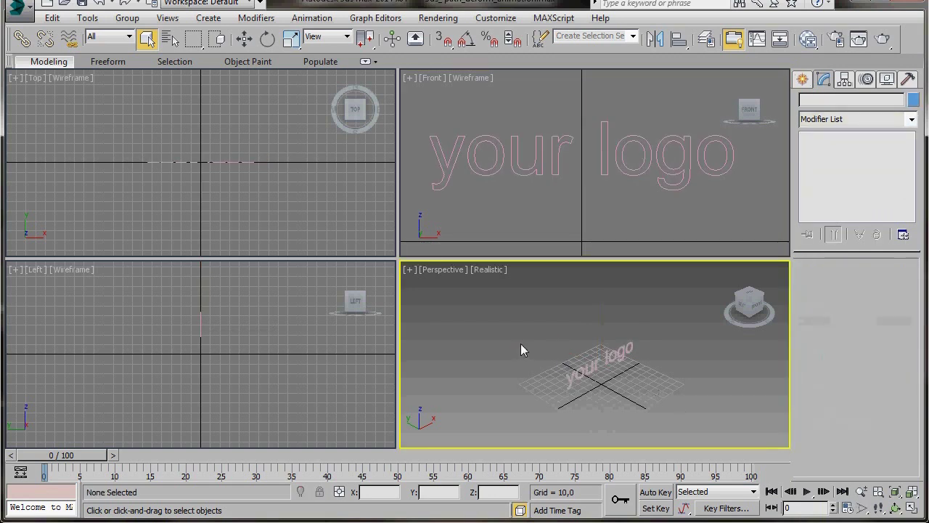
key("alt+w")
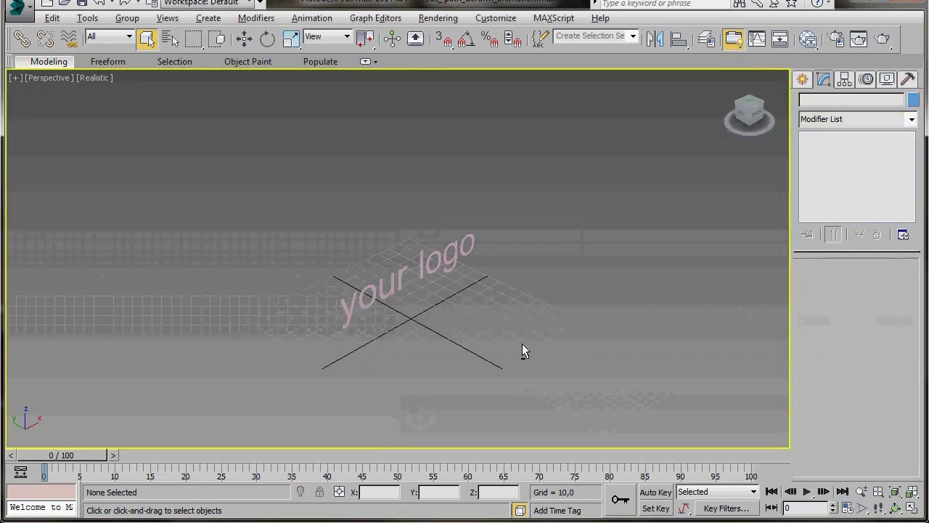
left_click(351, 307)
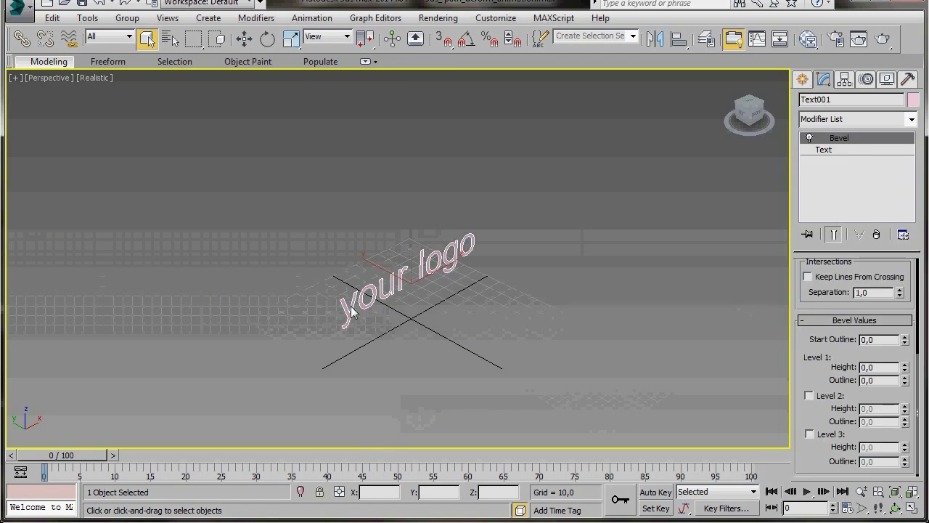
key("z")
middle_click_drag(375, 327, 595, 307)
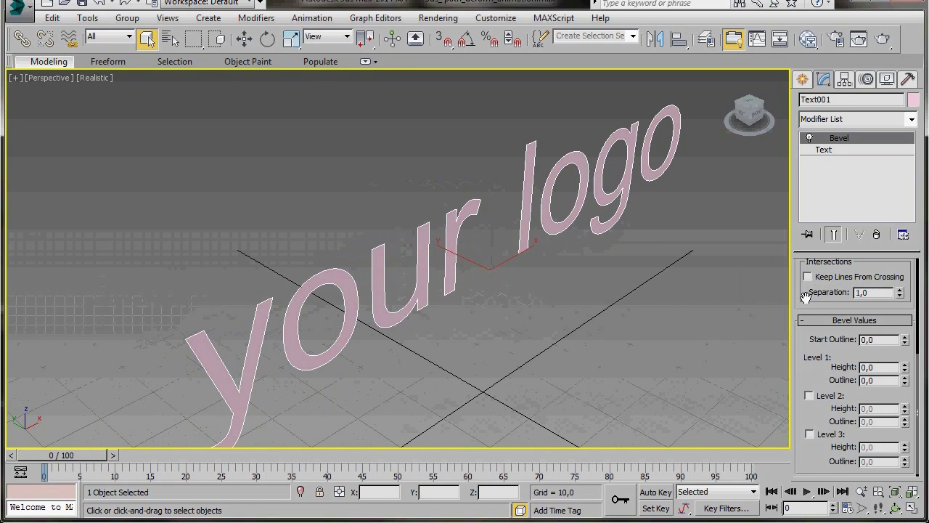
left_click_drag(804, 297, 816, 455)
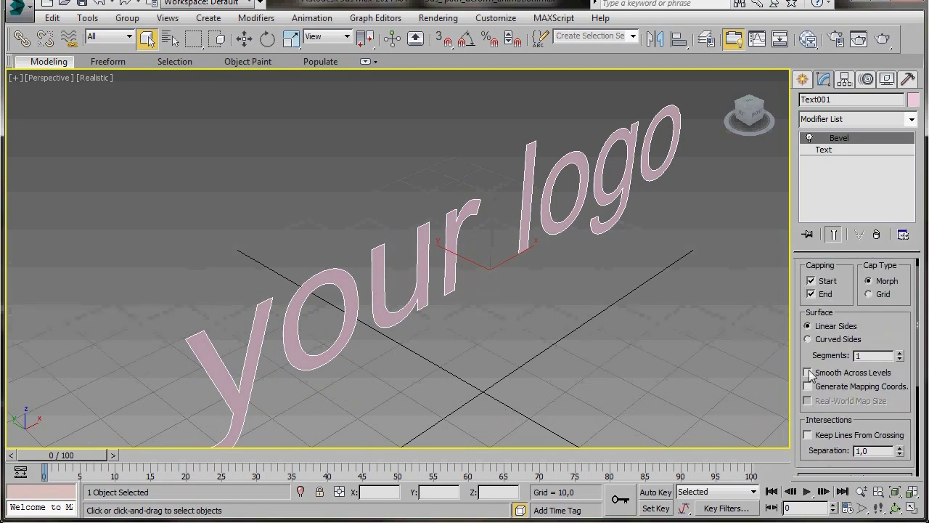
left_click_drag(801, 352, 811, 292)
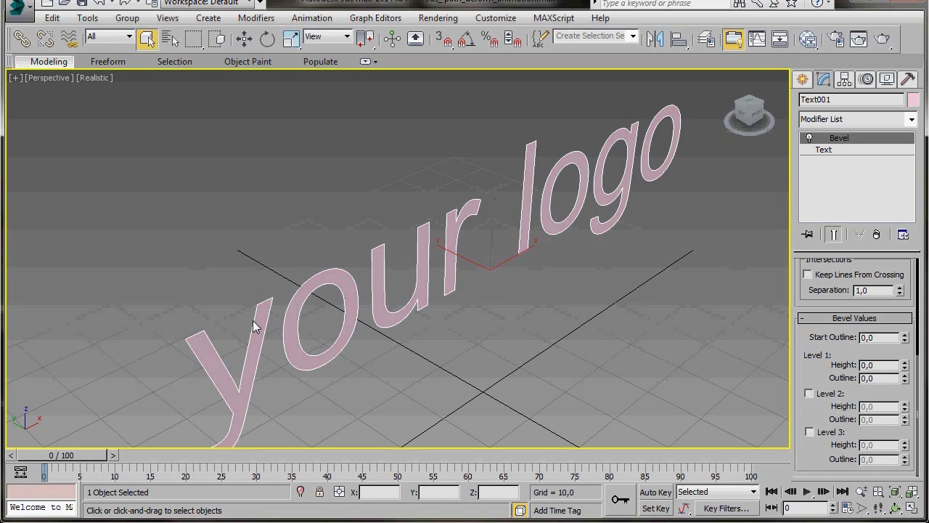
double_click(869, 365)
key("Return")
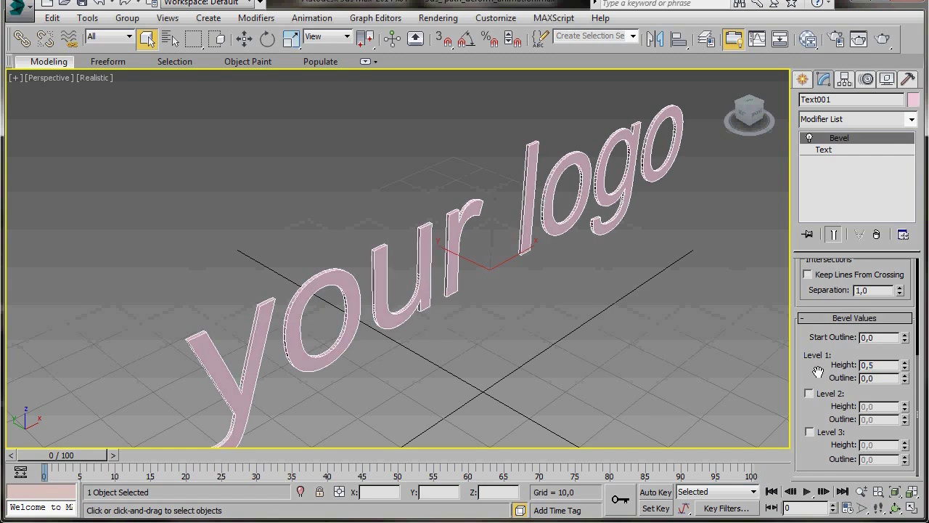
Set the Level 1 Outline of the text's Bevel modifier to 0,5.
middle_click_drag(288, 320, 303, 253, "alt")
scroll(326, 285, "up", 5)
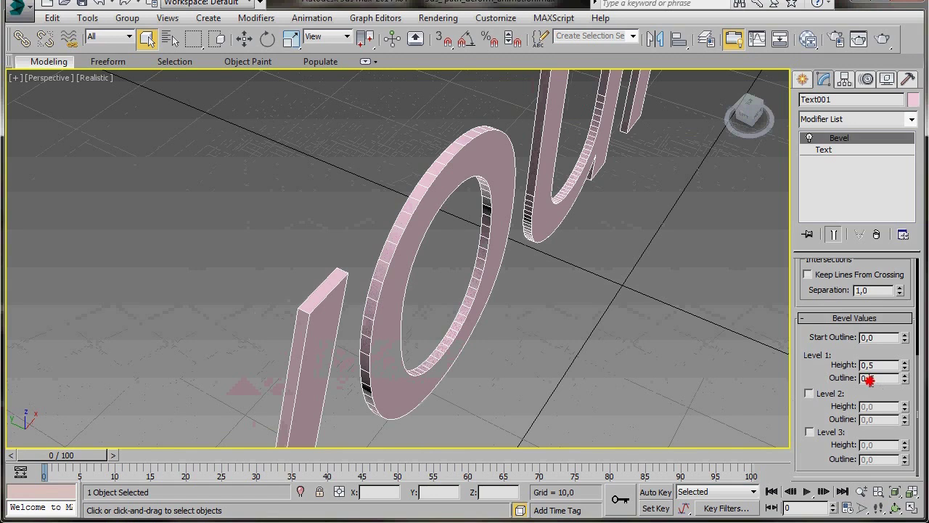
double_click(868, 380)
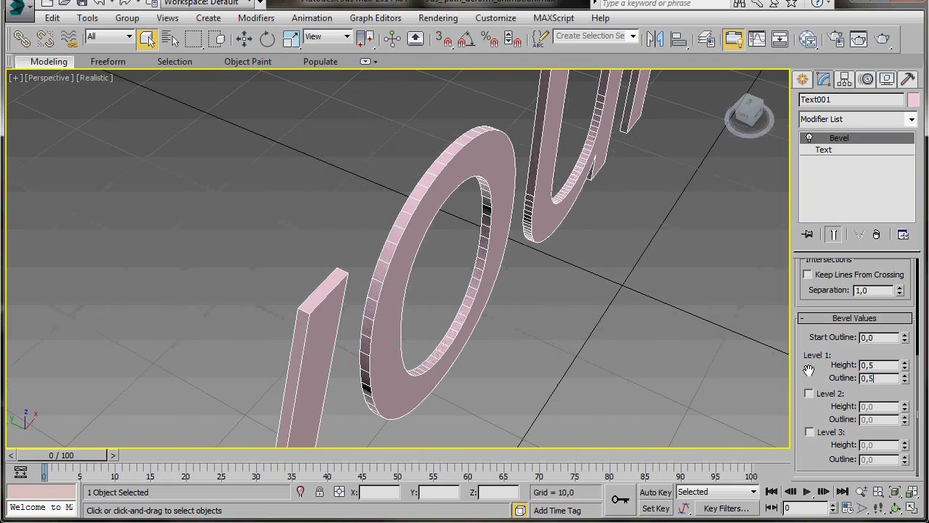
key("Return")
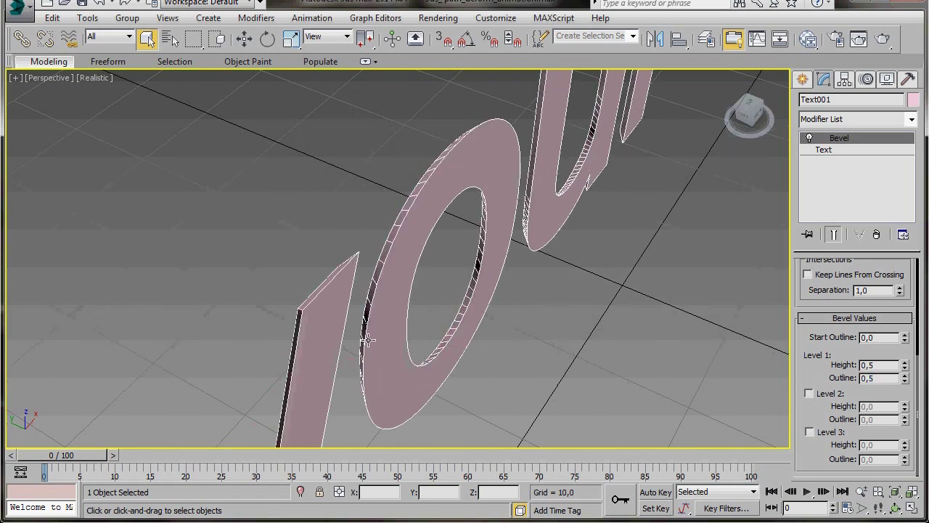
middle_click_drag(367, 340, 273, 314, "alt")
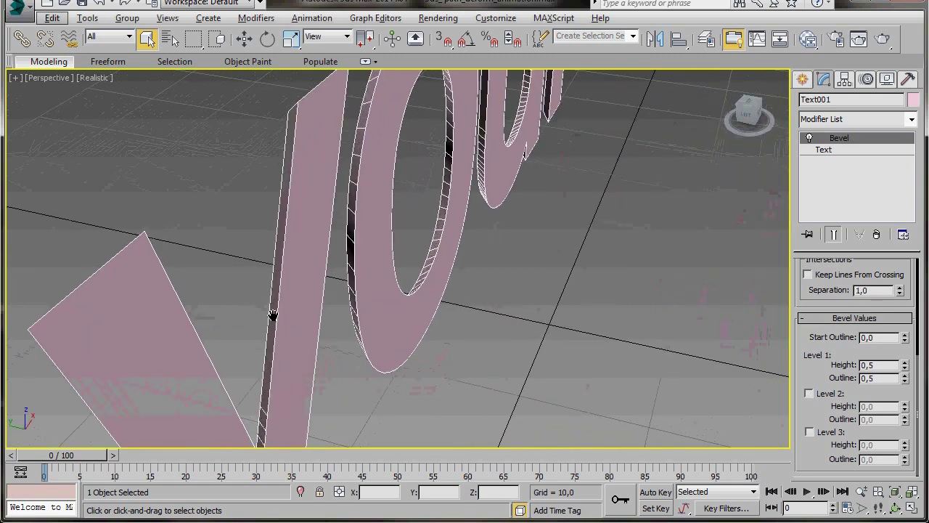
scroll(272, 314, "down", 3)
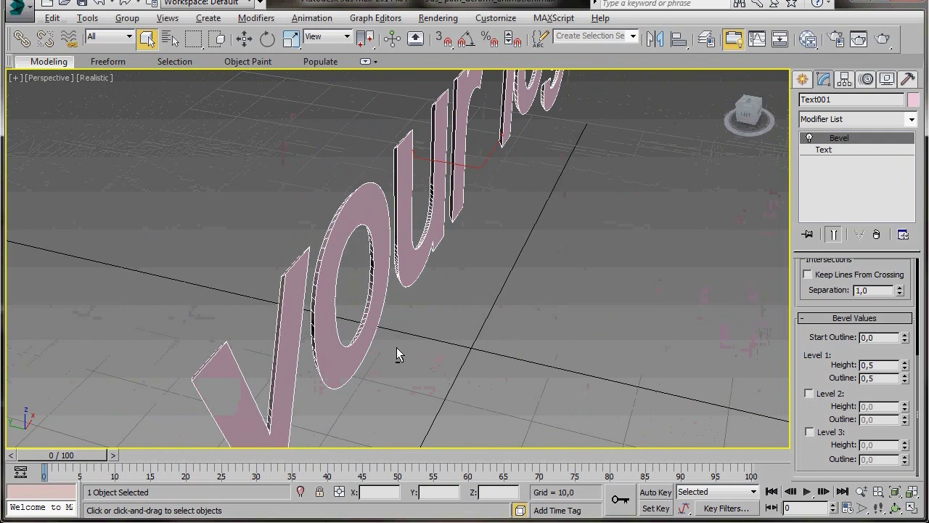
middle_click_drag(396, 347, 349, 349, "alt")
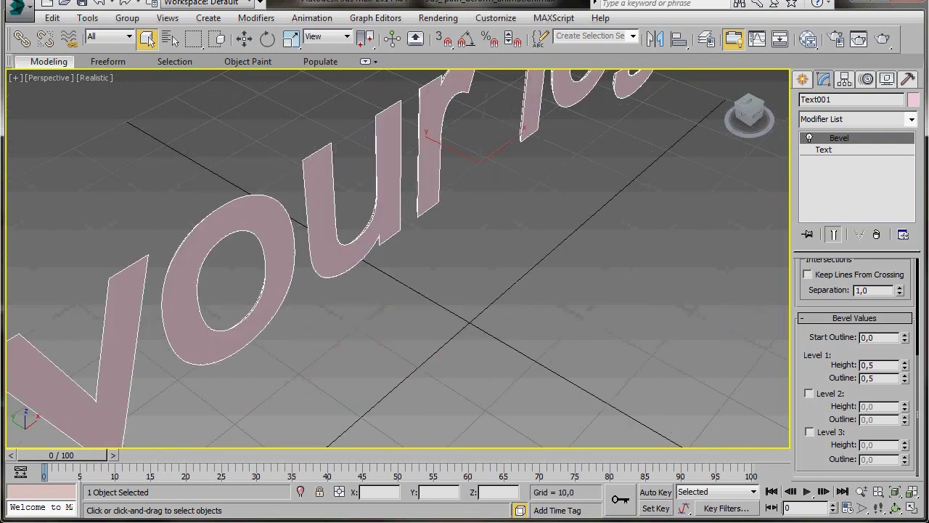
Enable Level 2 of the text's Bevel modifier and set its Height to 5,0.
left_click(809, 394)
double_click(878, 408)
type("5")
left_click(809, 406)
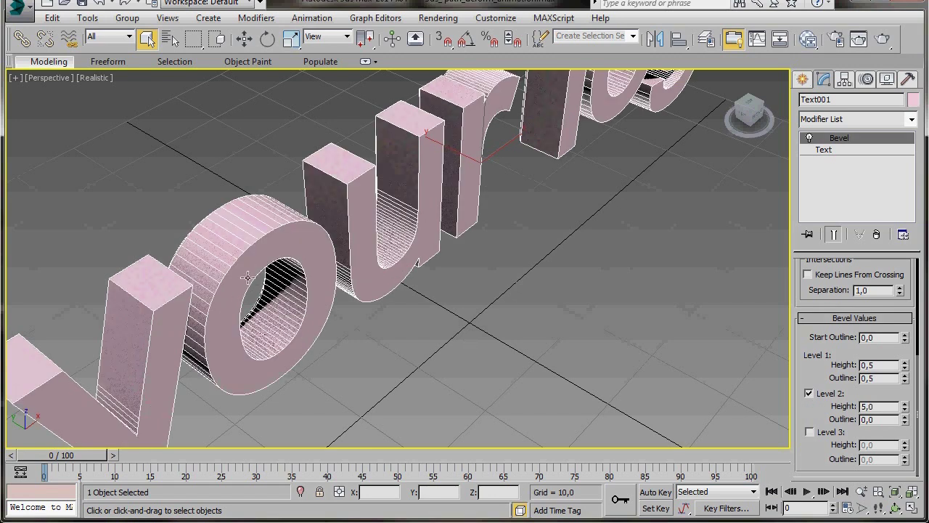
middle_click_drag(312, 298, 381, 278, "alt")
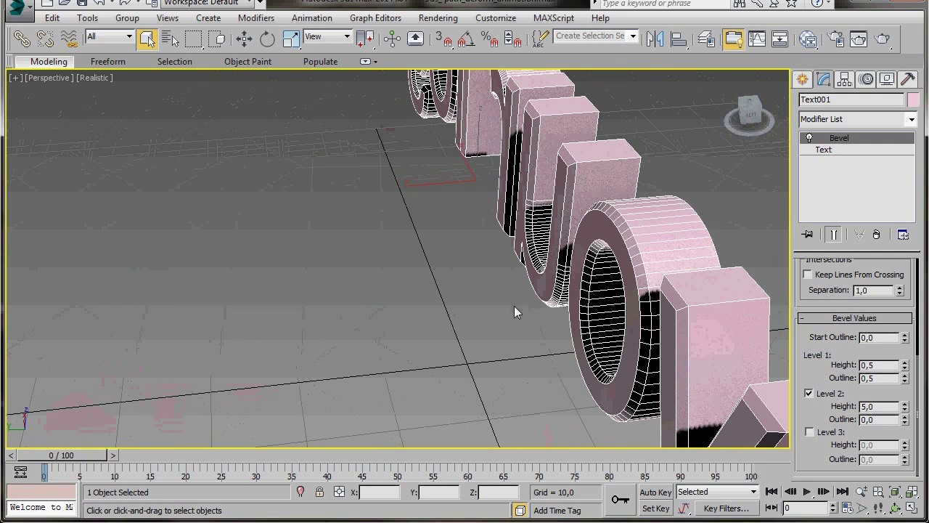
middle_click_drag(500, 330, 398, 334, "alt")
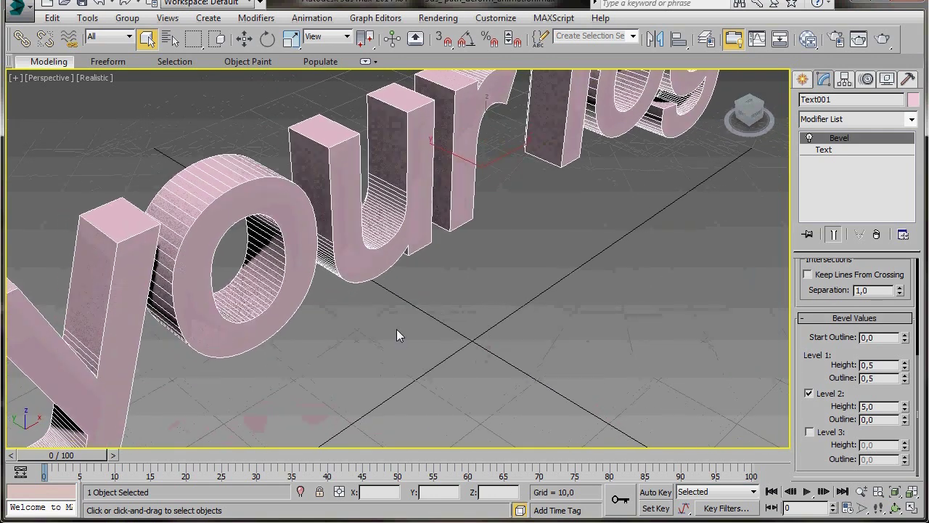
Enable Level 3 of the text's Bevel modifier with Height 0,5 and Outline -0,5.
left_click(809, 433)
type("5")
key("Return")
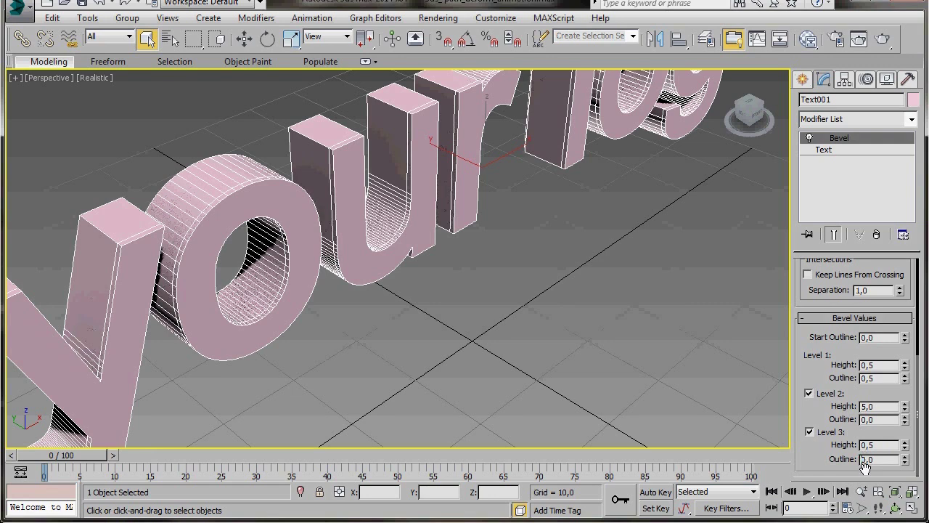
double_click(867, 460)
type("-0,5")
key("Return")
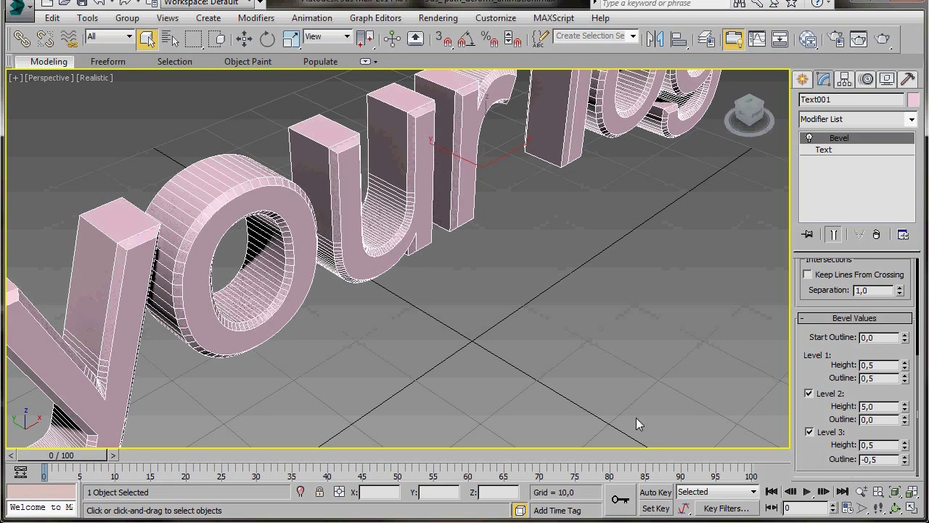
middle_click_drag(332, 314, 240, 326, "alt")
scroll(353, 348, "down", 6)
middle_click_drag(352, 363, 338, 365, "alt")
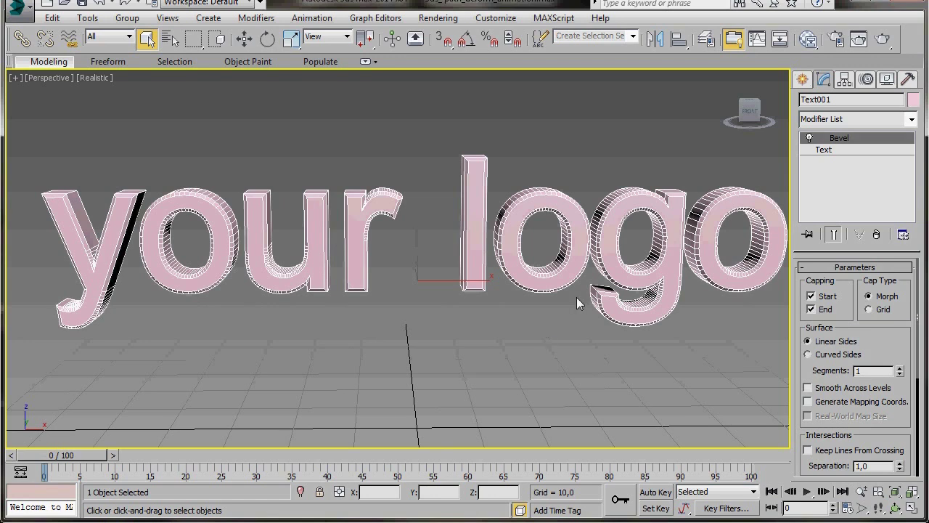
Change the object color of the "your logo" text to medium blue and deselect it.
left_click(913, 99)
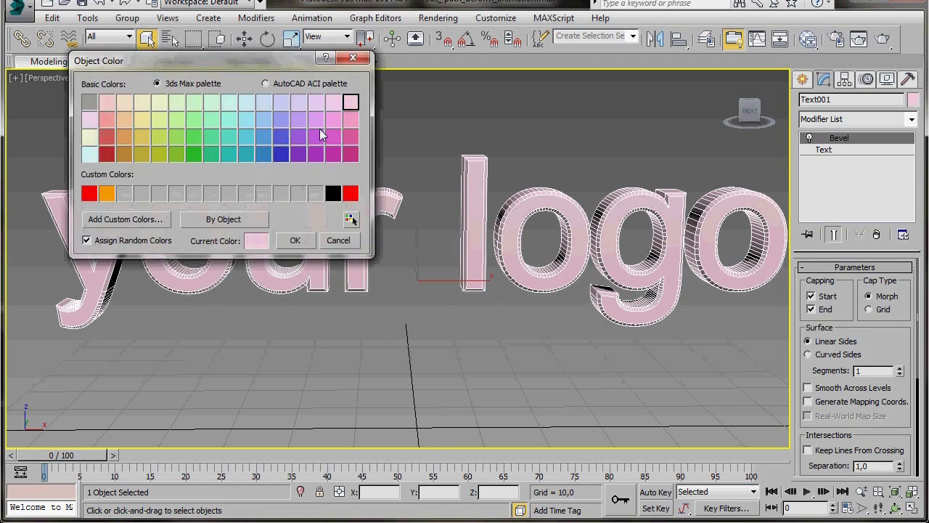
left_click(262, 137)
left_click(293, 241)
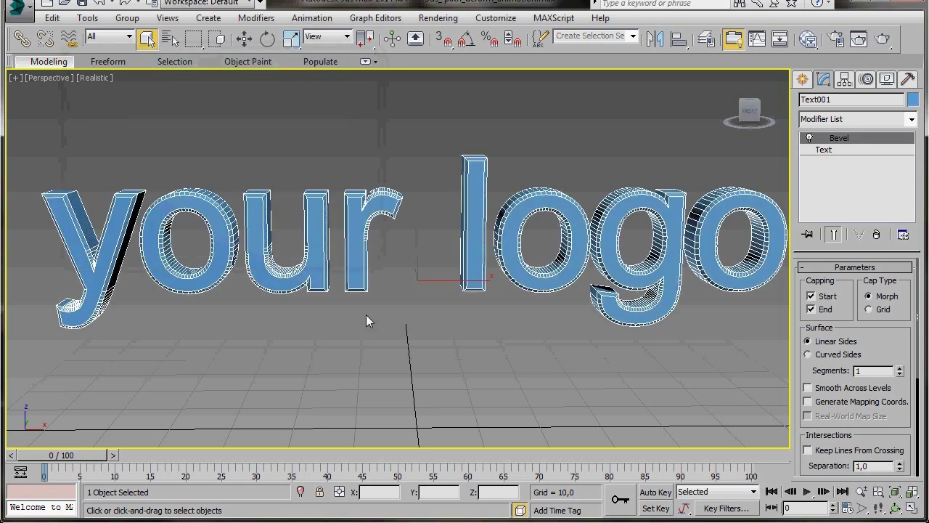
left_click(365, 314)
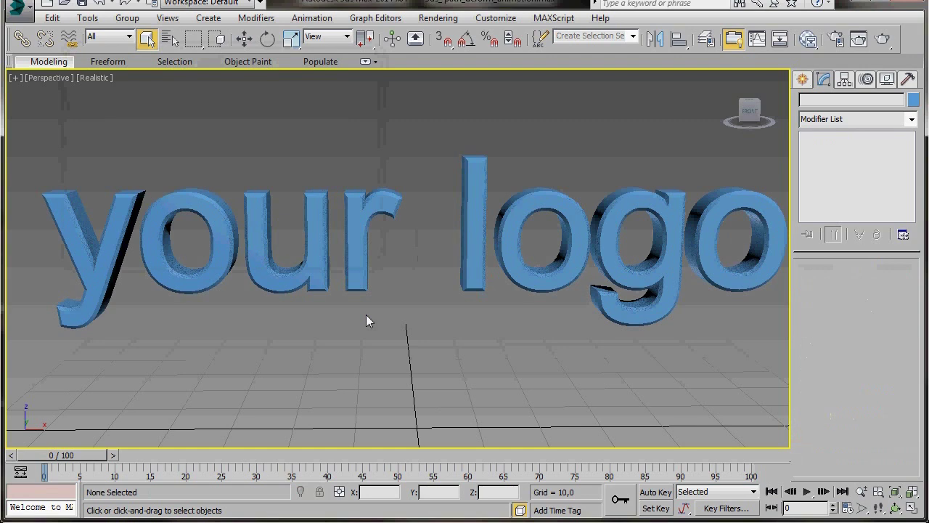
In the maximized Top viewport, draw an open six-vertex zigzag line with straight corner segments beyond the logo text.
key("alt+w")
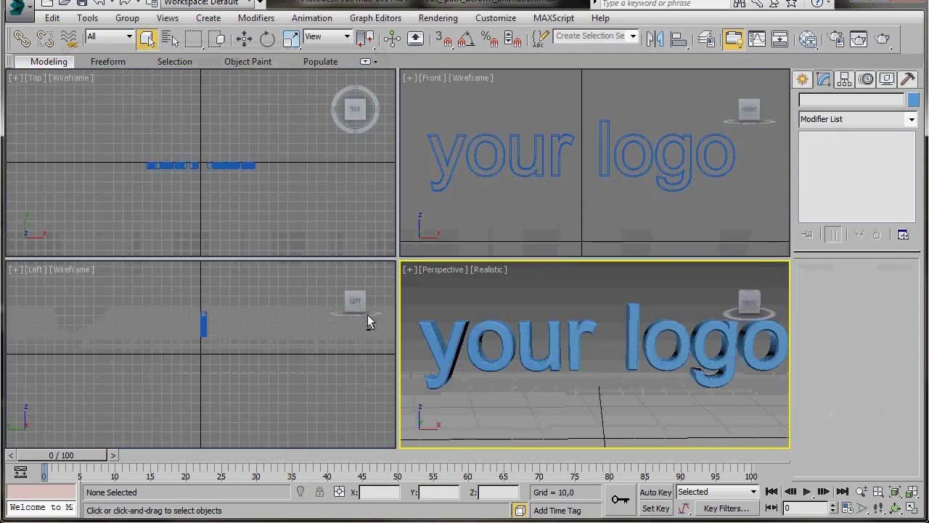
left_click(216, 129)
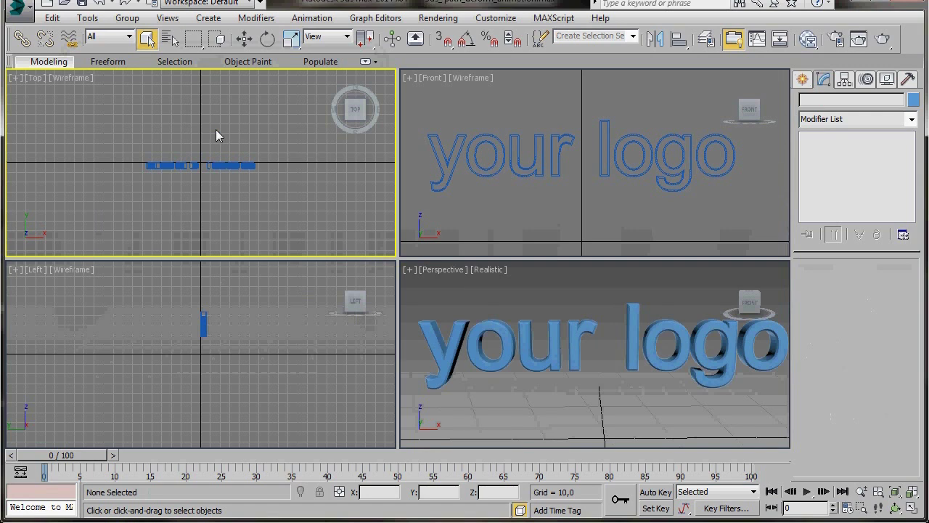
middle_click_drag(195, 201, 201, 260)
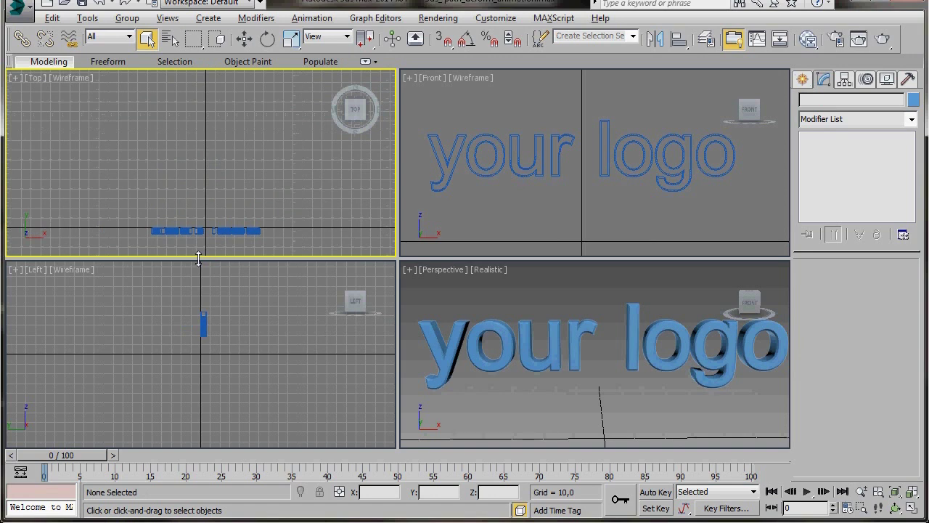
key("alt+w")
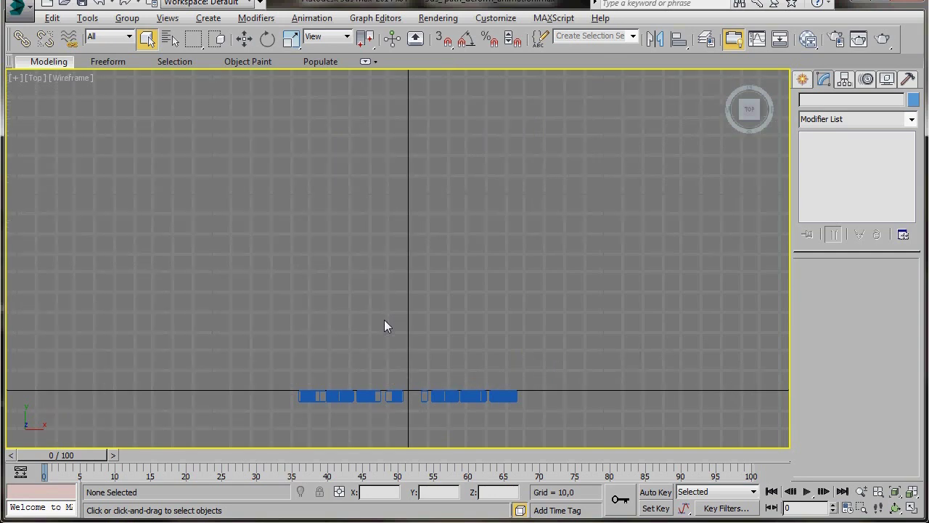
scroll(385, 321, "up", 3)
scroll(384, 326, "down", 5)
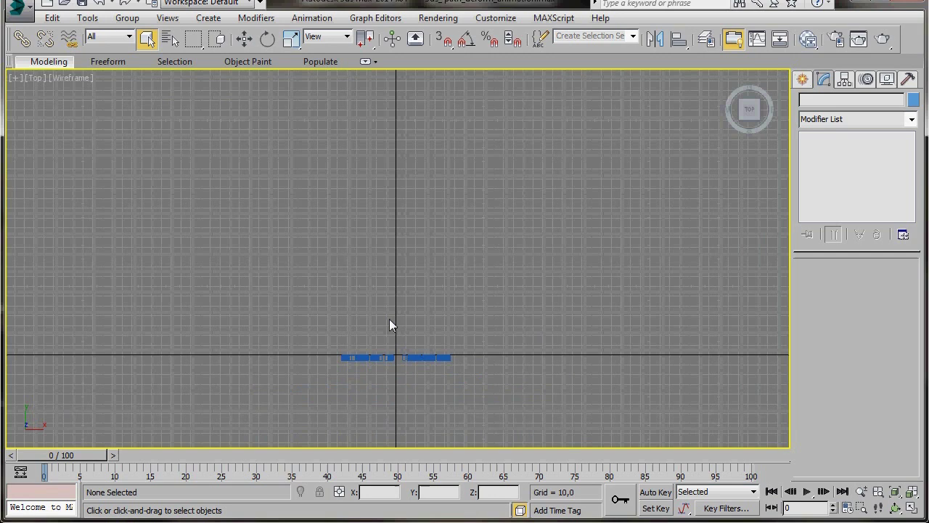
middle_click_drag(390, 326, 413, 404)
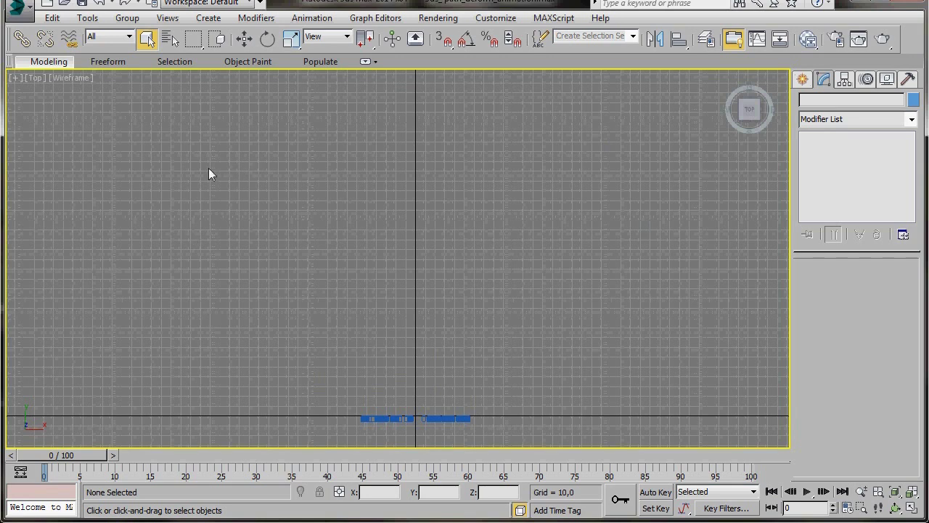
left_click(802, 79)
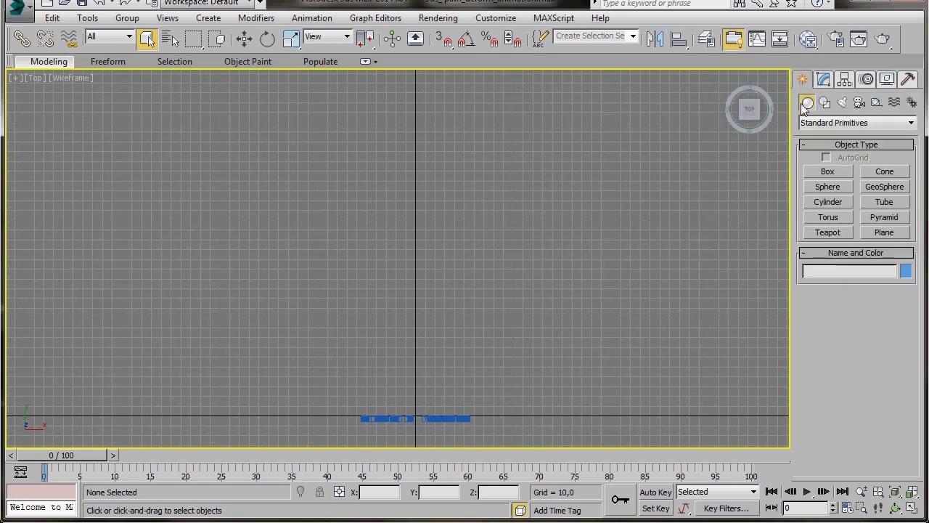
left_click(825, 104)
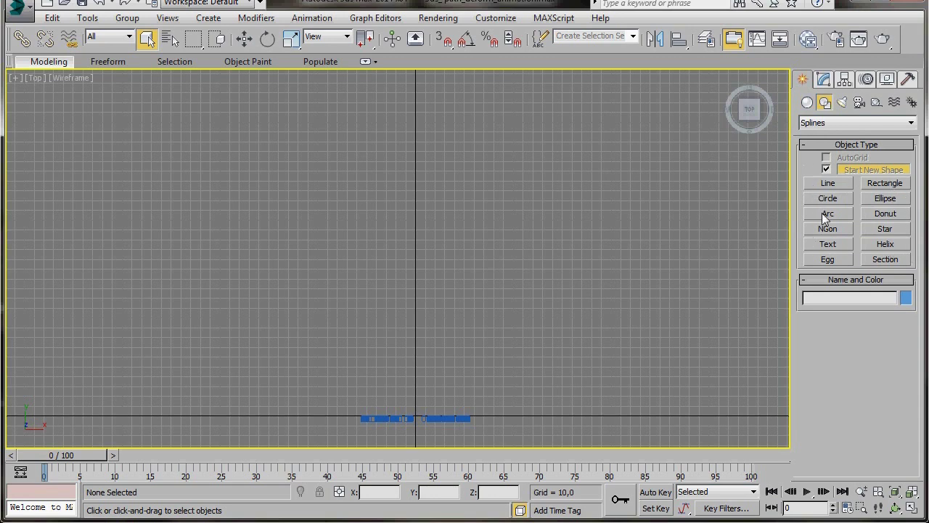
left_click(827, 184)
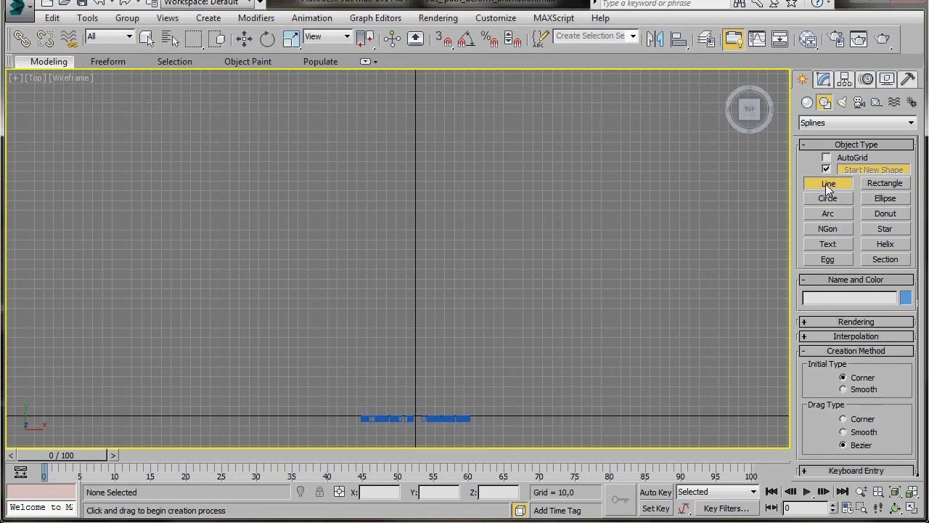
left_click(143, 89)
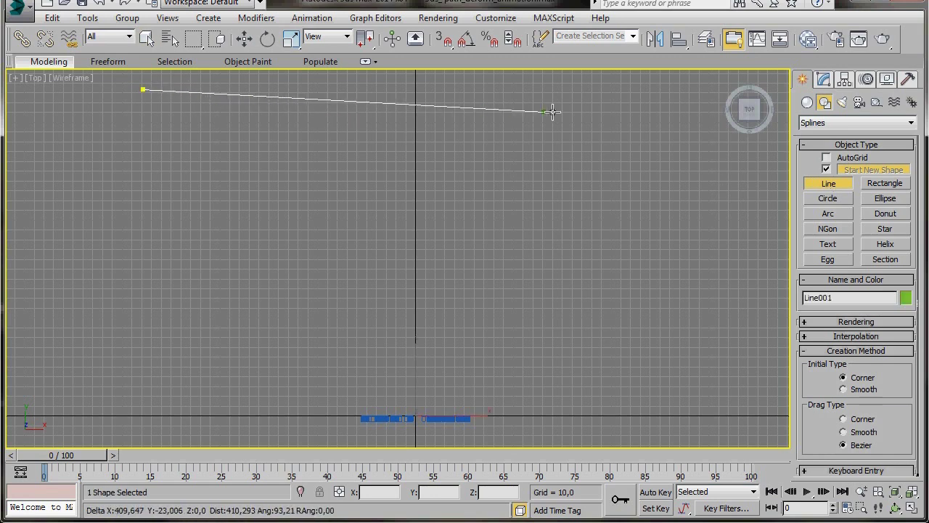
left_click(635, 125)
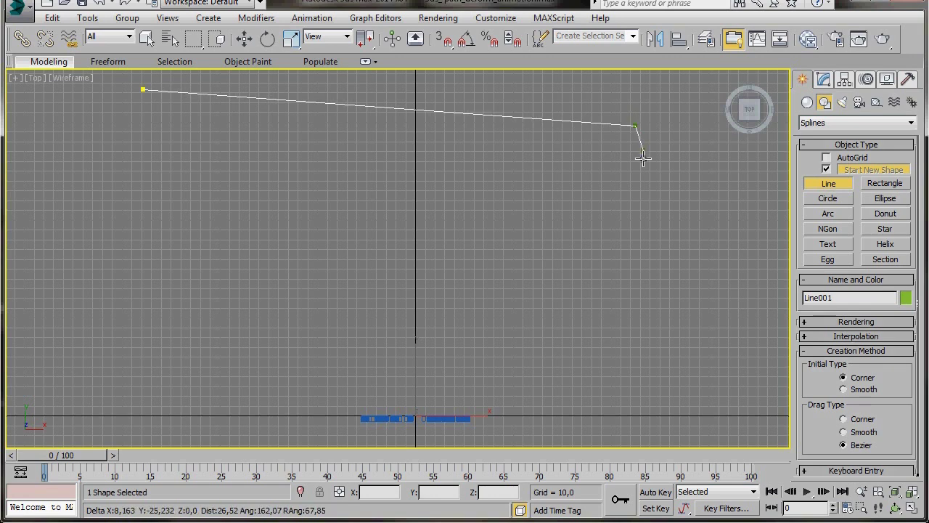
left_click(635, 201)
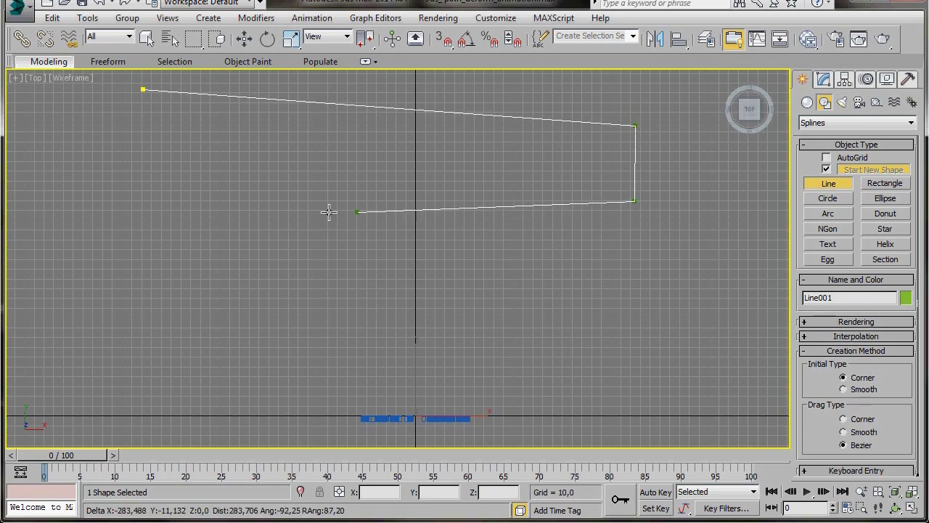
left_click(216, 217)
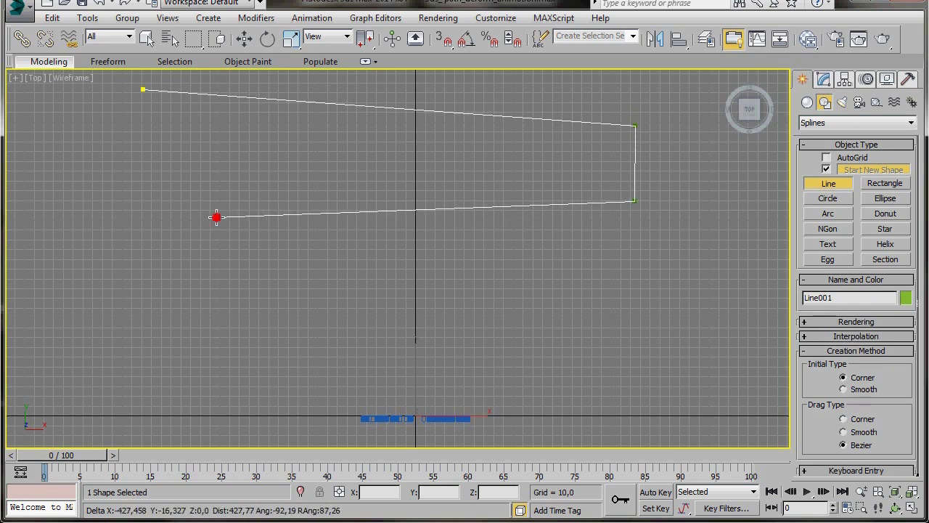
left_click(215, 315)
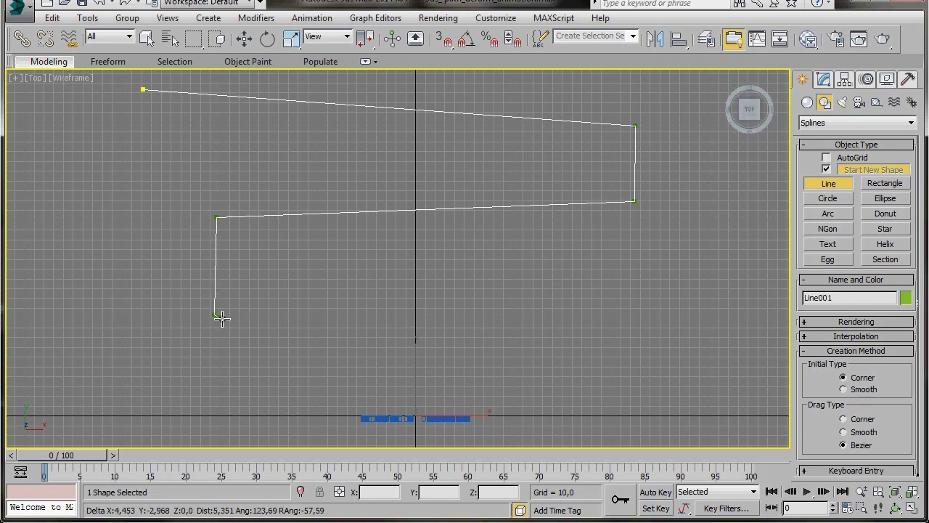
left_click(464, 316)
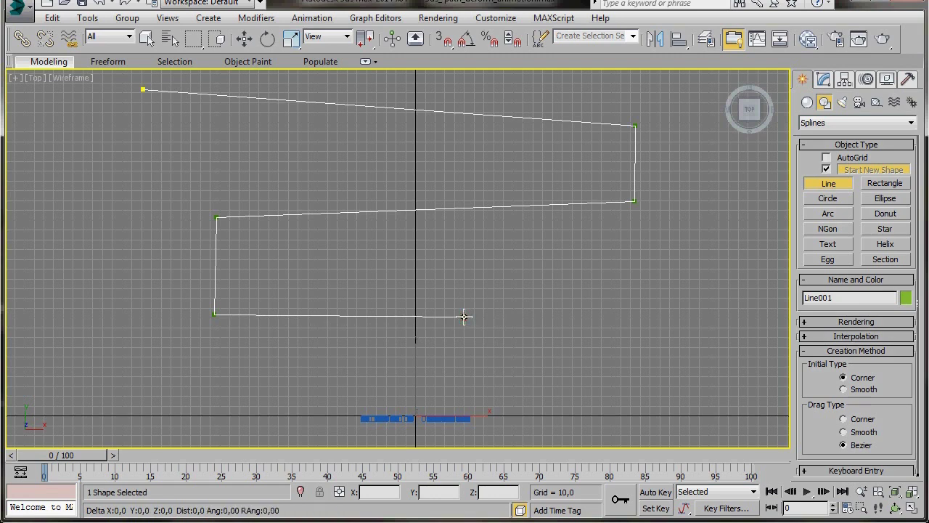
right_click(465, 317)
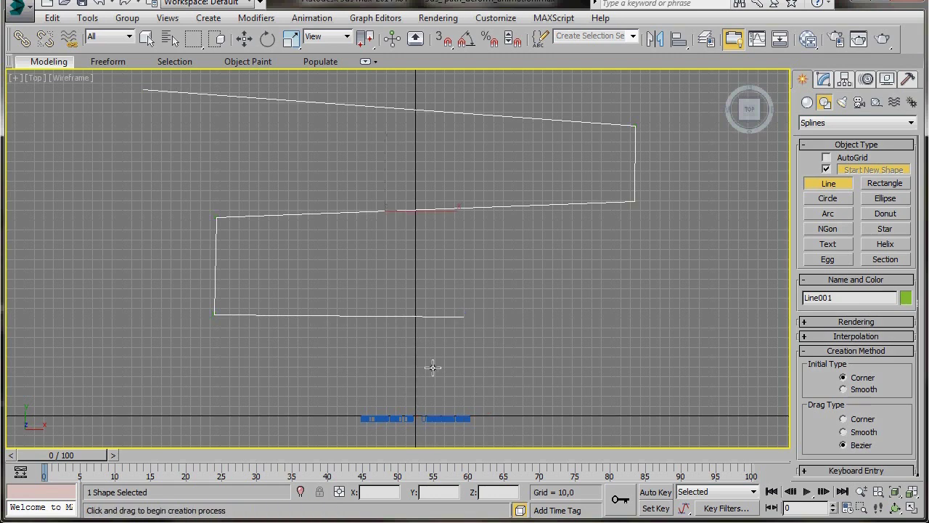
At Vertex level of the line, convert the two vertices of the right-hand bend to Smooth.
left_click(824, 80)
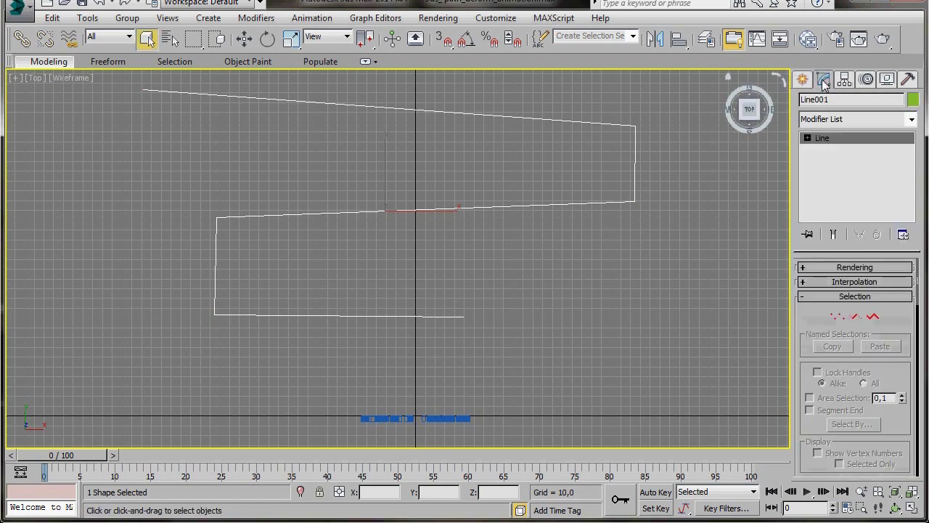
left_click(807, 138)
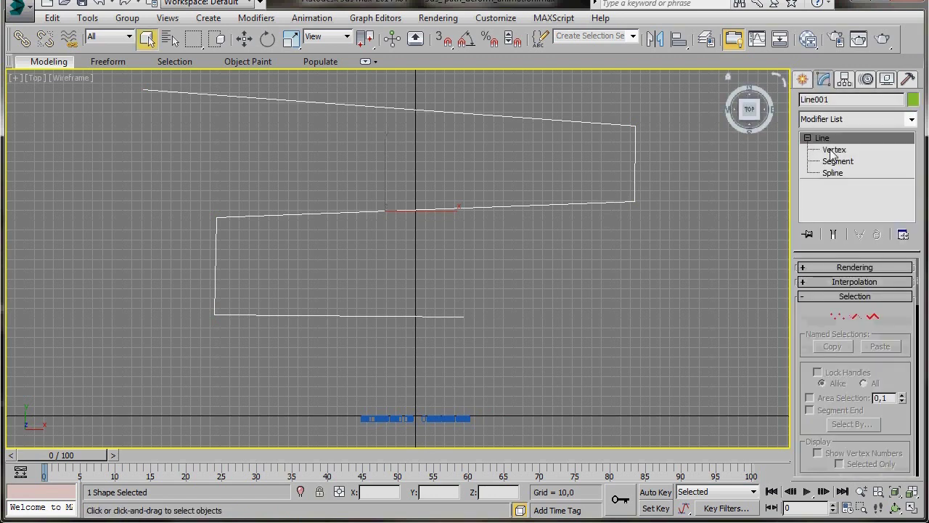
left_click(836, 150)
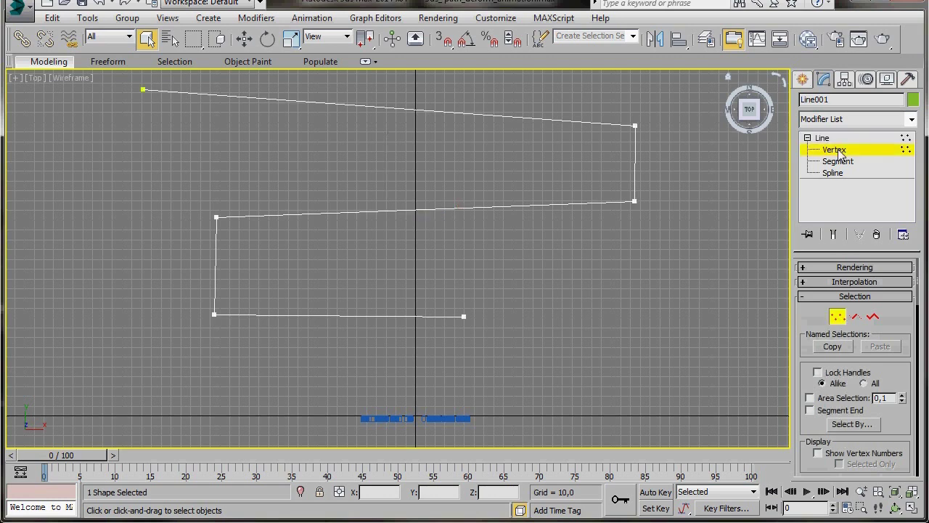
left_click(634, 126)
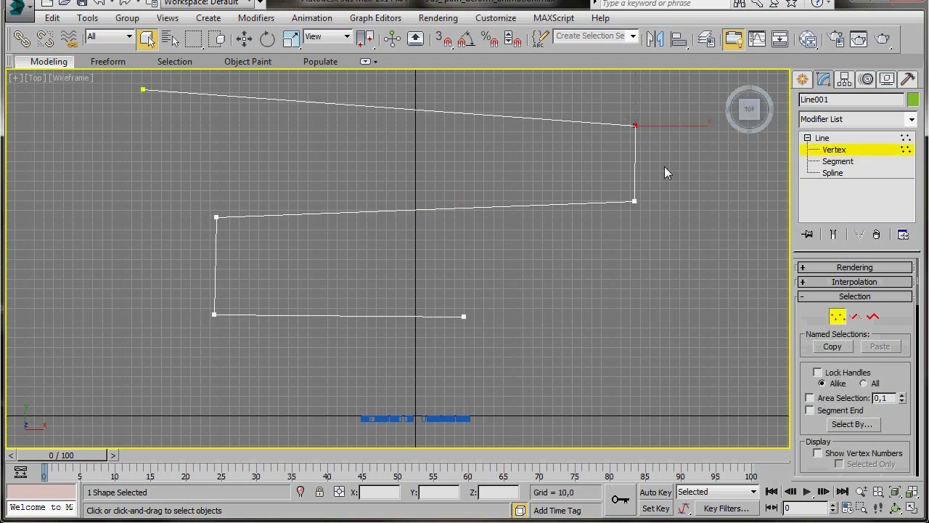
right_click(637, 127)
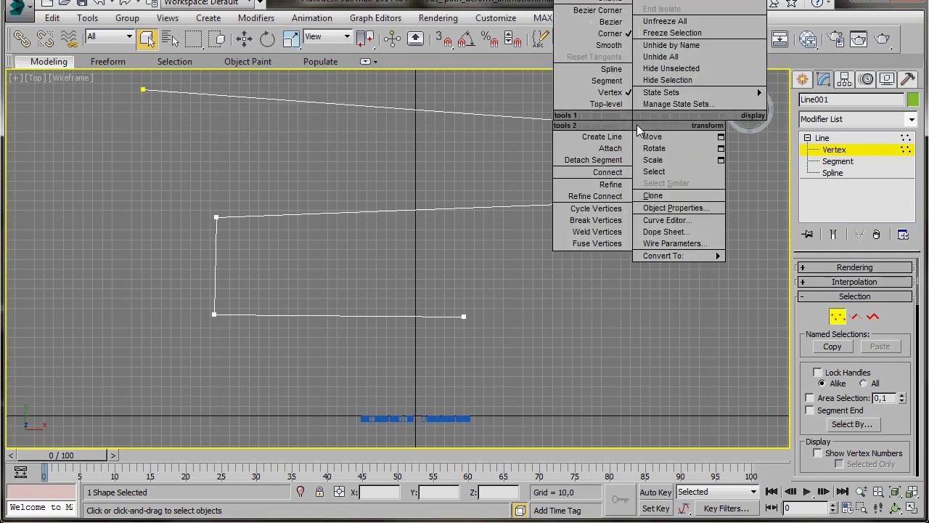
left_click(607, 46)
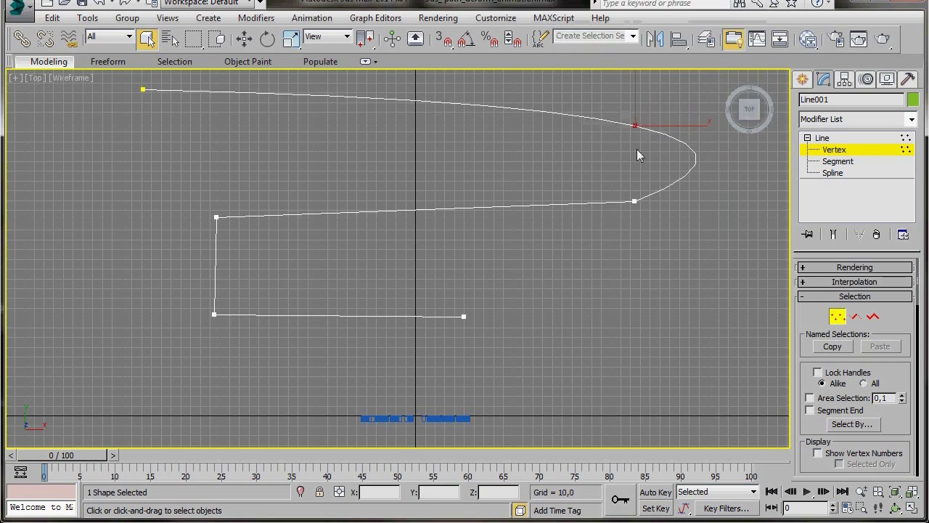
right_click(634, 202)
left_click(604, 128)
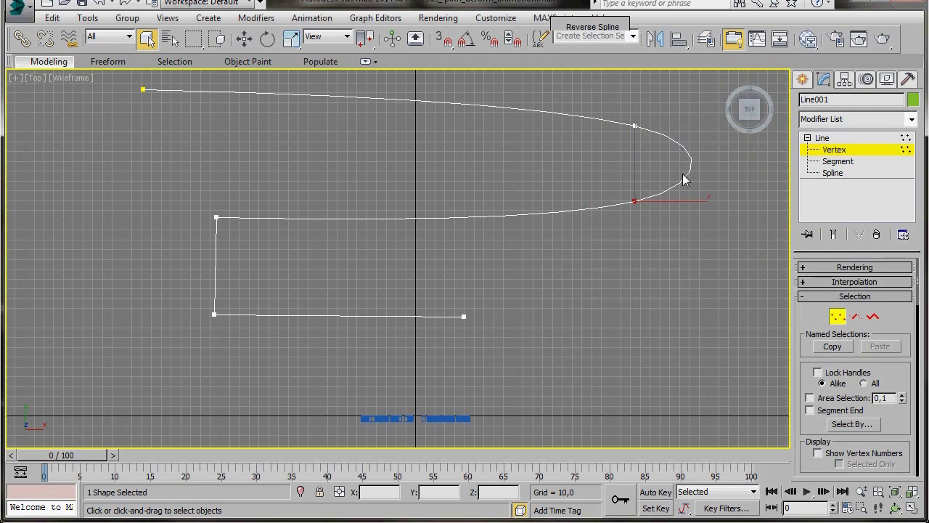
Convert the two vertices of the line's left-hand bend to Smooth.
left_click(215, 218)
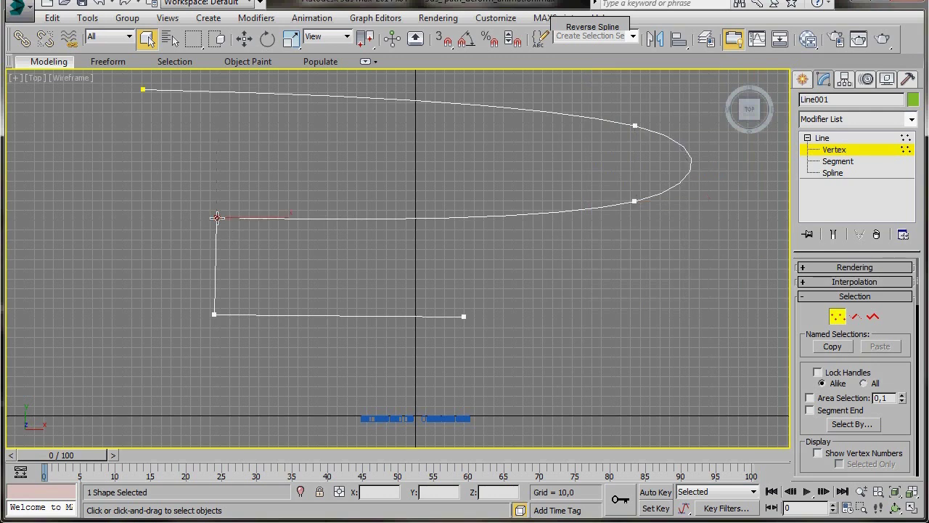
right_click(216, 218)
left_click(199, 140)
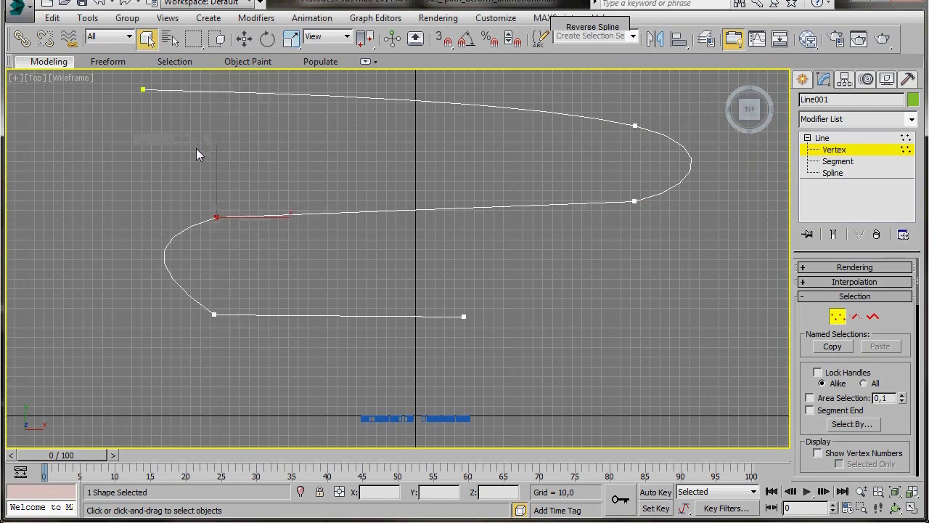
left_click(214, 315)
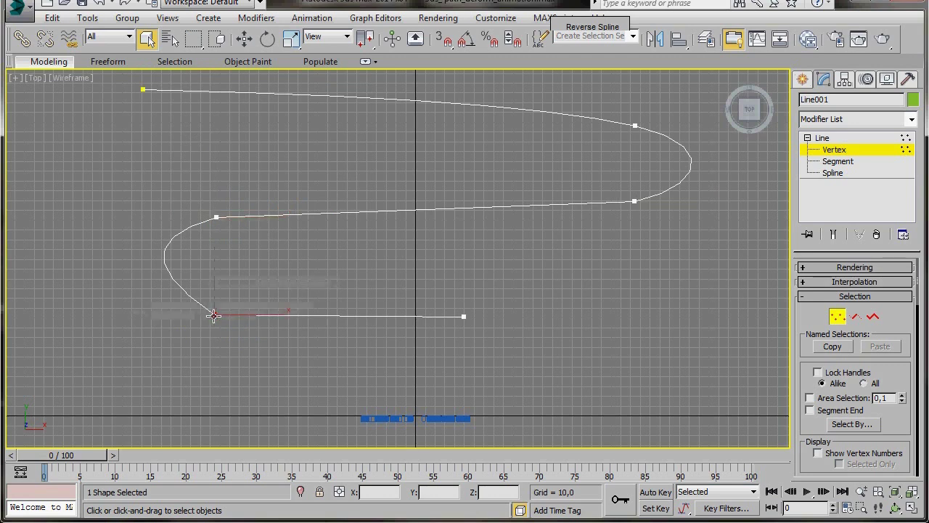
right_click(213, 316)
left_click(193, 239)
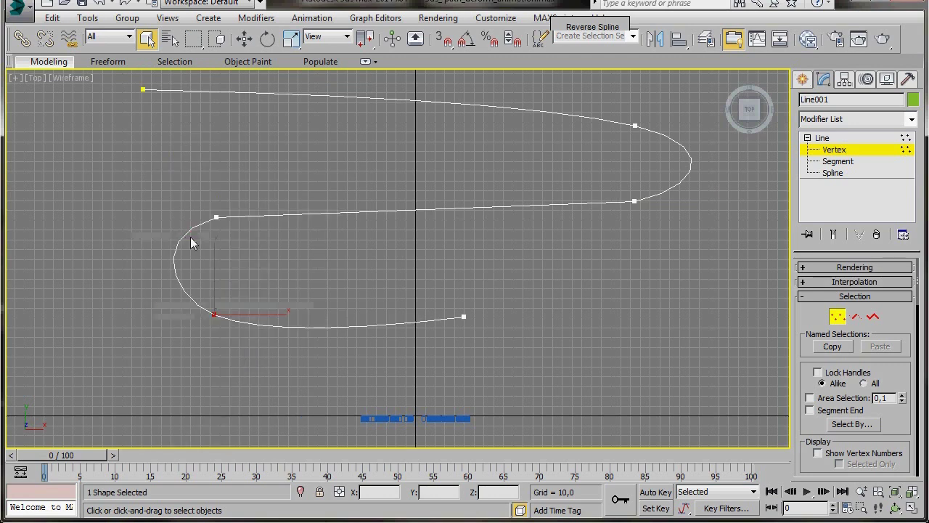
Move the line's end vertex nearest the text closer to it, to about X 50, Y 80.
left_click(464, 317)
right_click(465, 319)
left_click(480, 328)
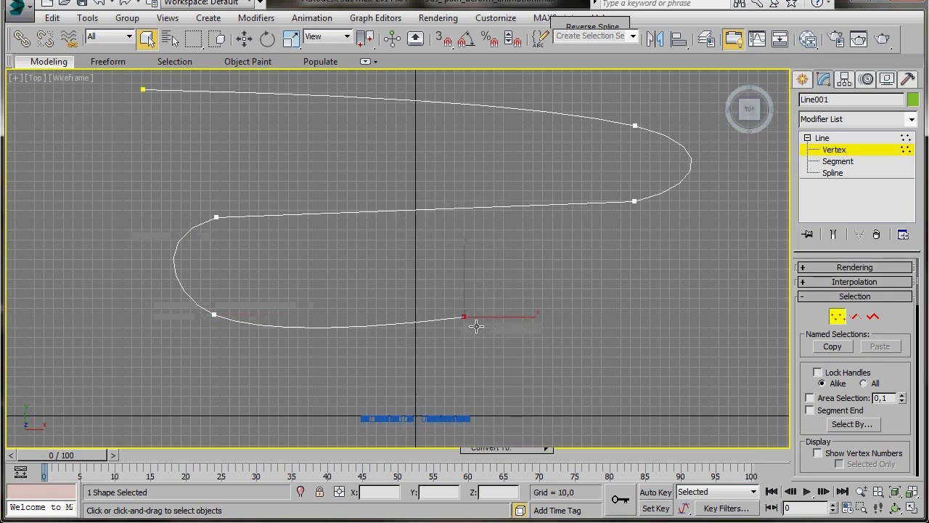
left_click_drag(464, 299, 466, 316)
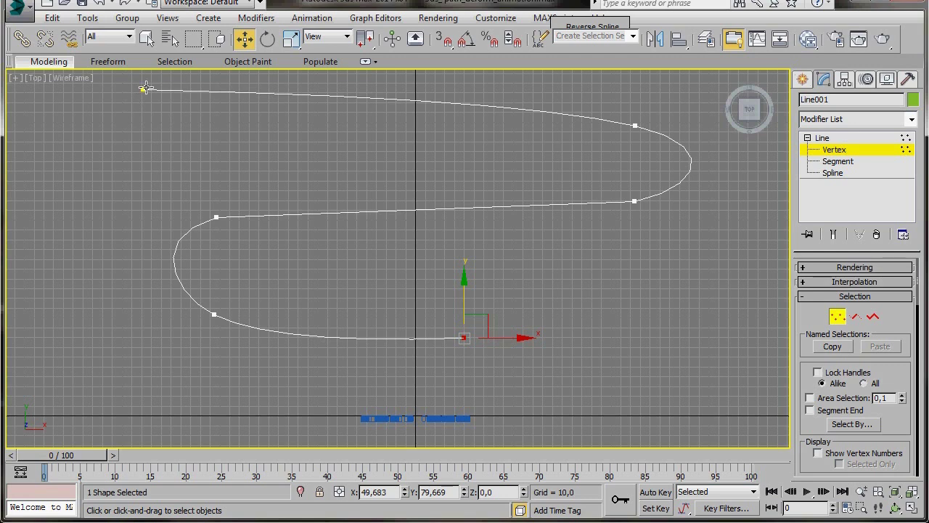
Make the end vertex nearest the text the first vertex of the line, and select the vertex at the opposite end.
left_click(465, 349)
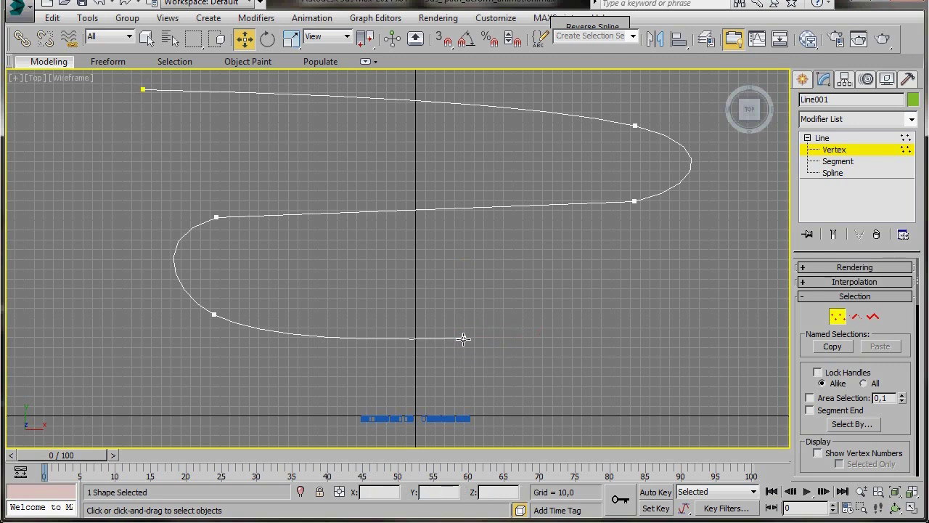
left_click(464, 339)
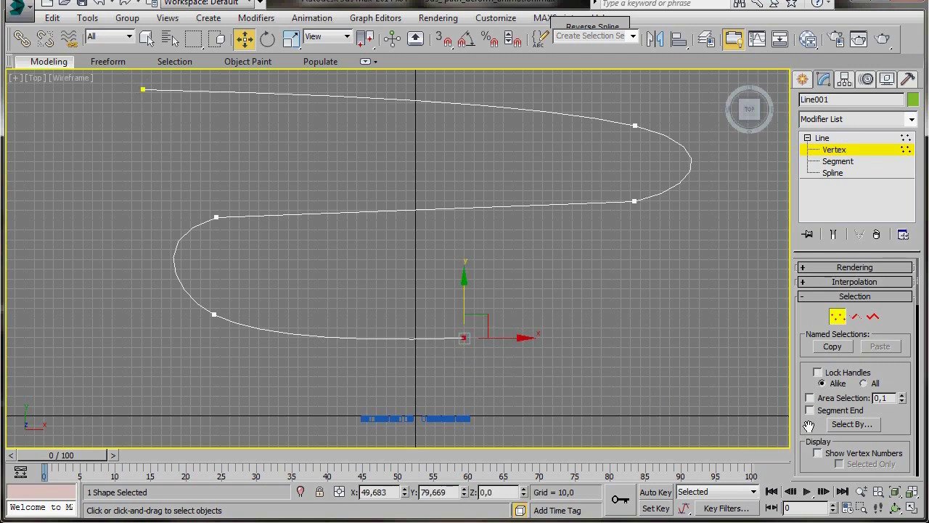
scroll(807, 425, "down", 5)
scroll(809, 424, "down", 5)
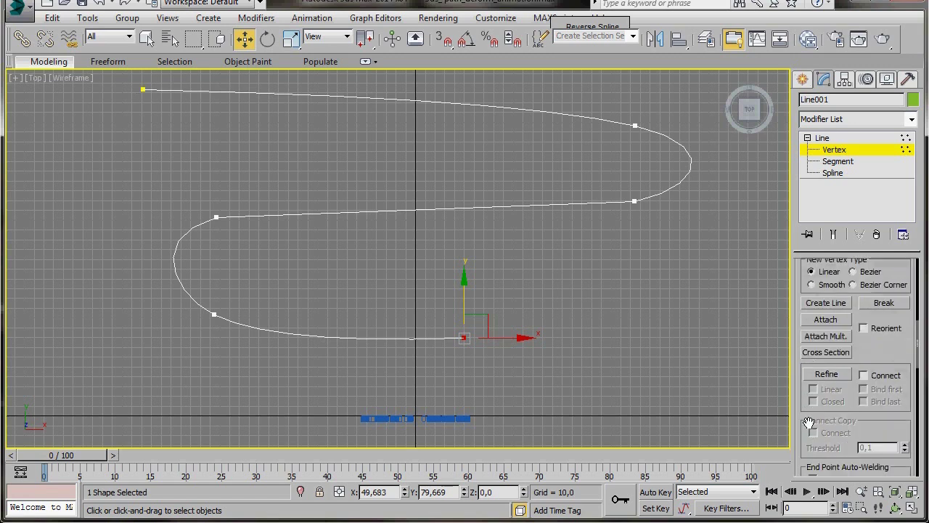
scroll(810, 430, "down", 1)
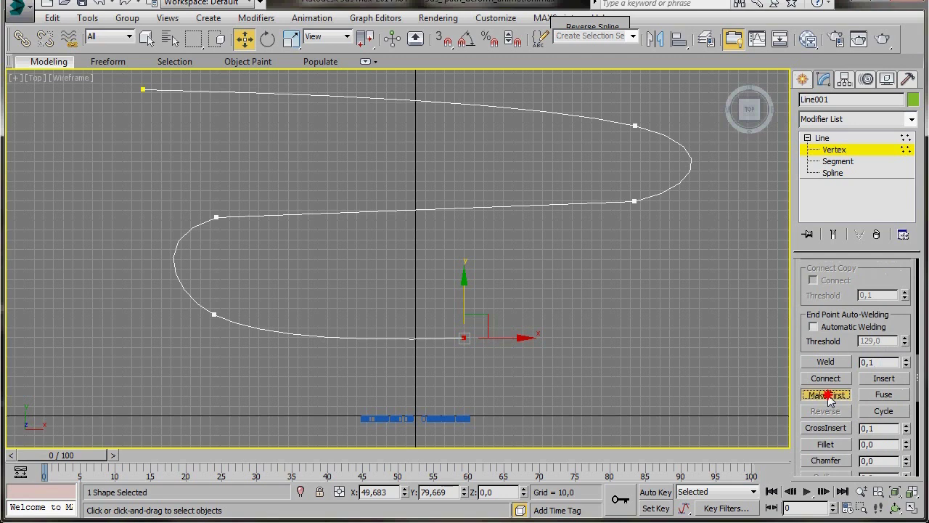
left_click(473, 352)
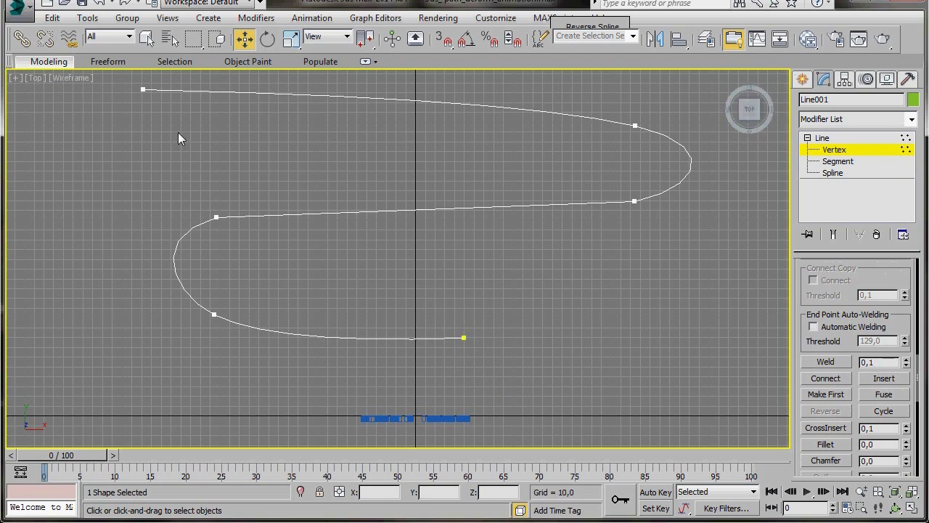
left_click(144, 88)
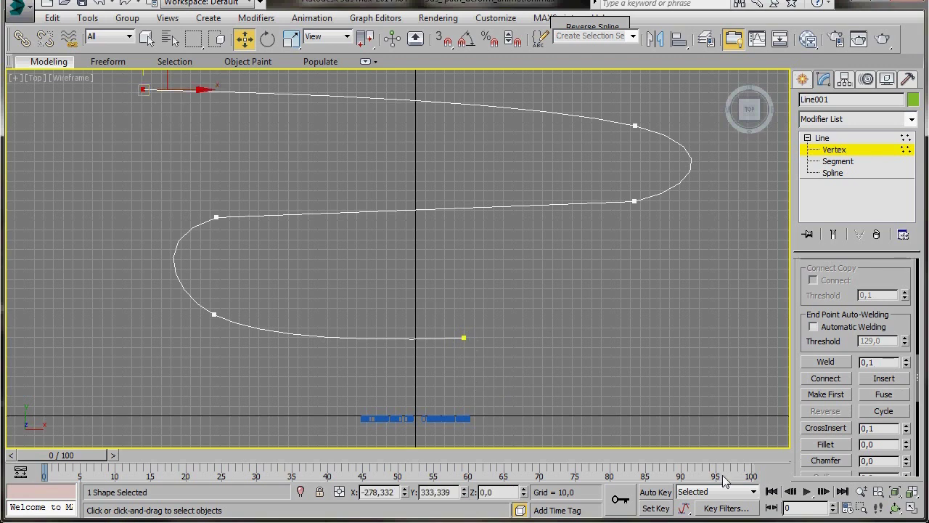
Make the selected end vertex farthest from the text the line's first vertex, and return to the Line level.
left_click(826, 395)
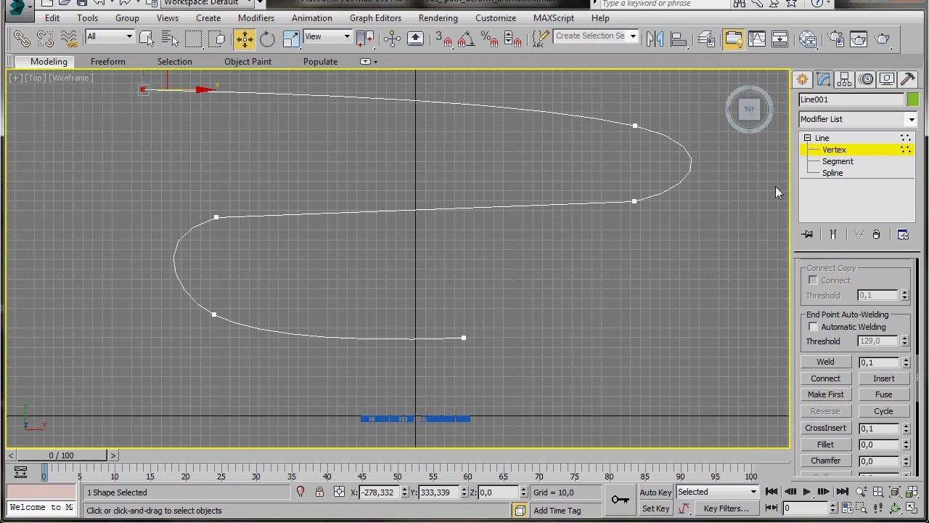
left_click(822, 138)
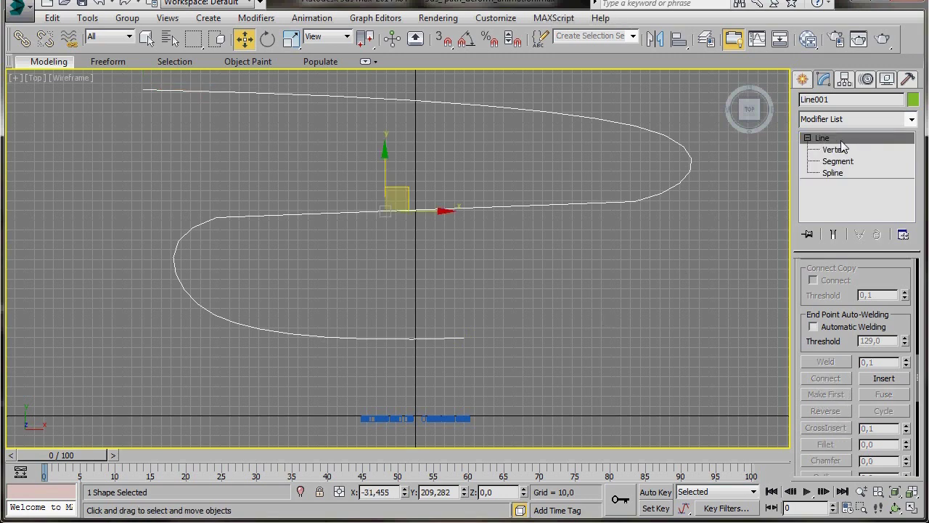
In the maximized Perspective viewport, apply the world-space PathDeform (WSM) modifier to the beveled "your logo" text.
key("alt+w")
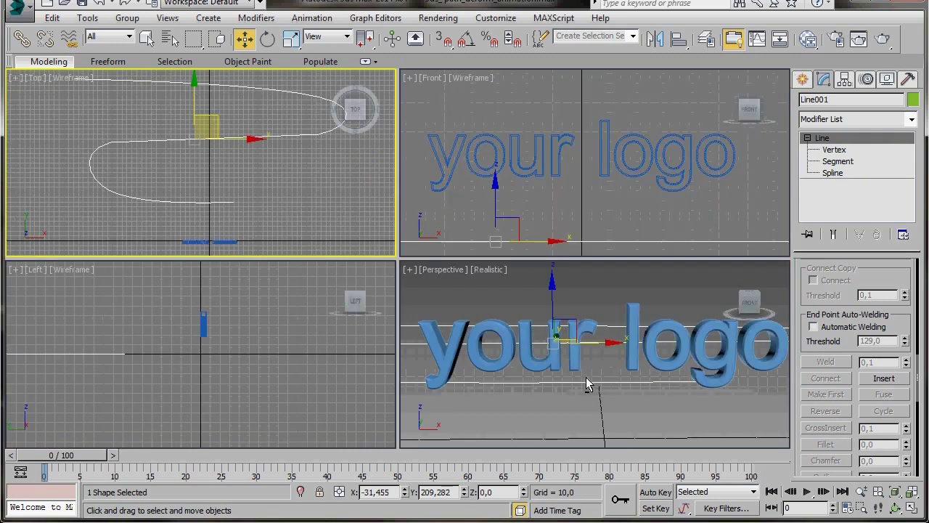
left_click(586, 378)
key("alt+w")
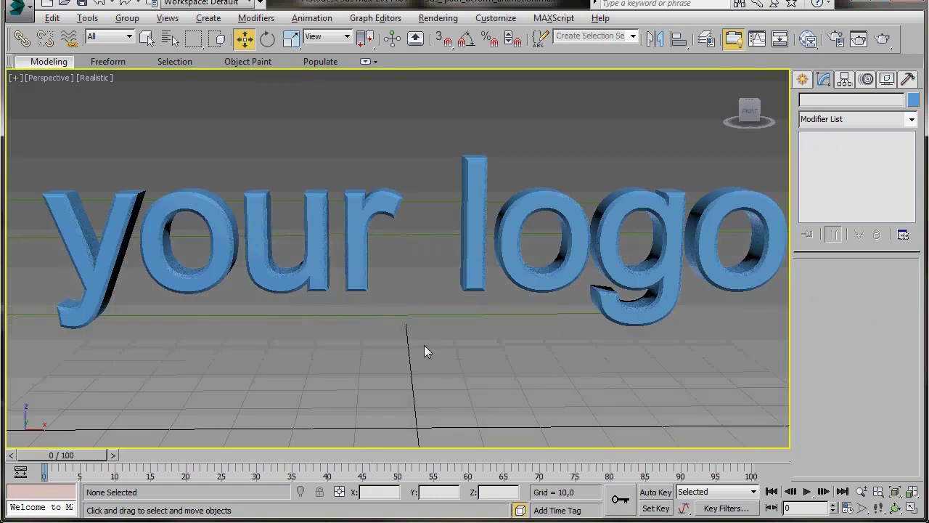
scroll(424, 344, "down", 5)
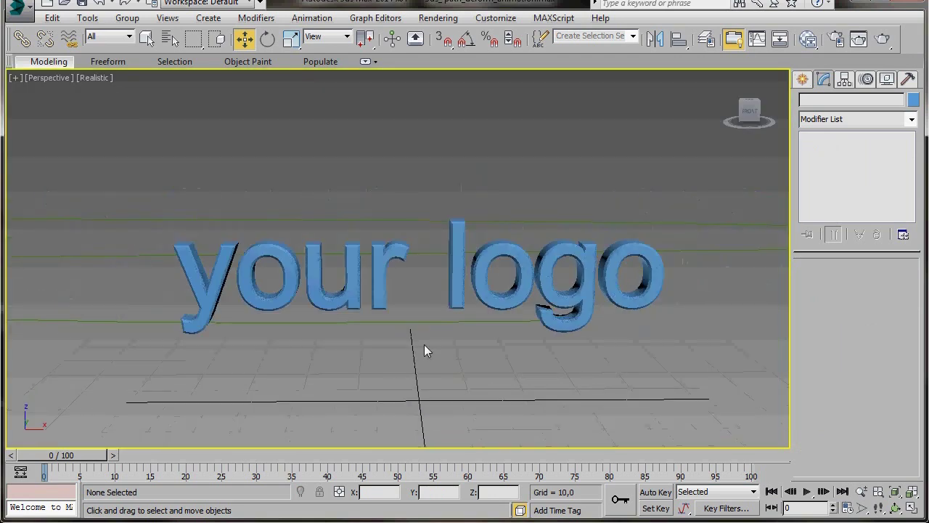
left_click(372, 315)
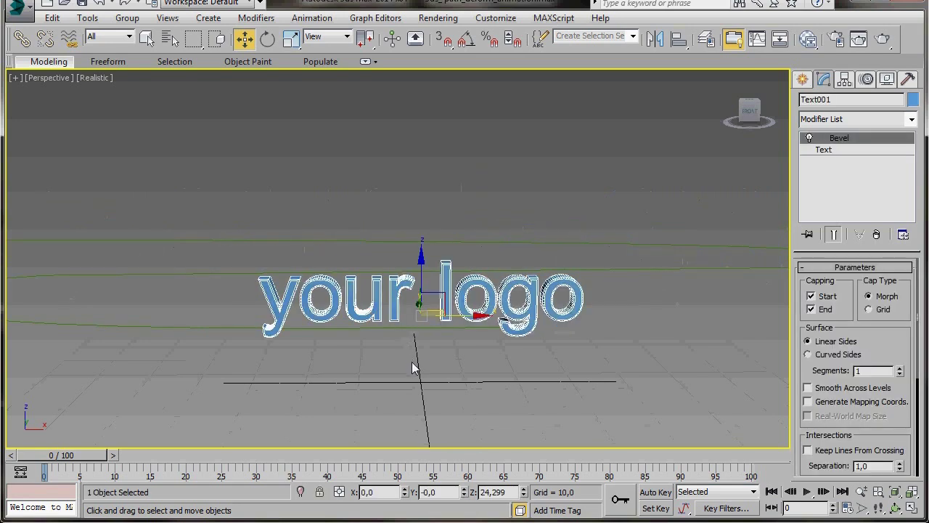
middle_click_drag(409, 348, 401, 366, "alt")
scroll(402, 360, "down", 3)
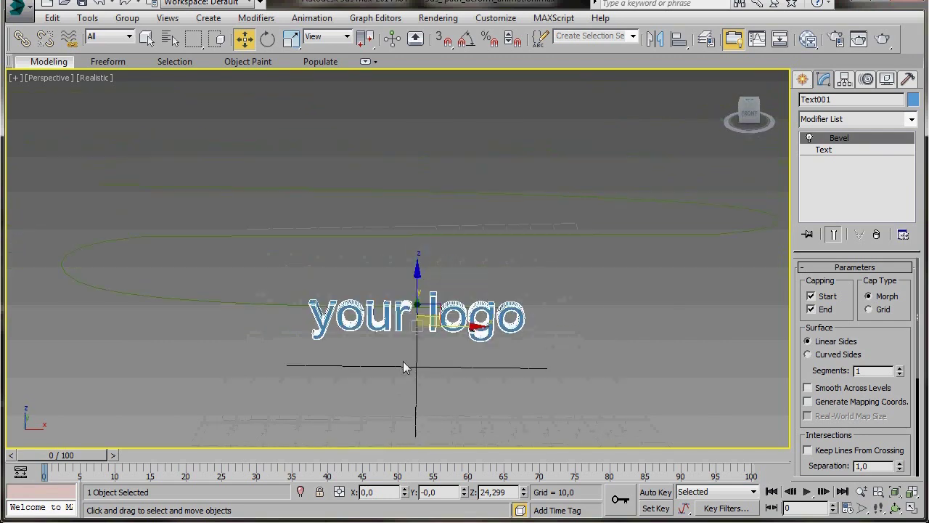
left_click(301, 320)
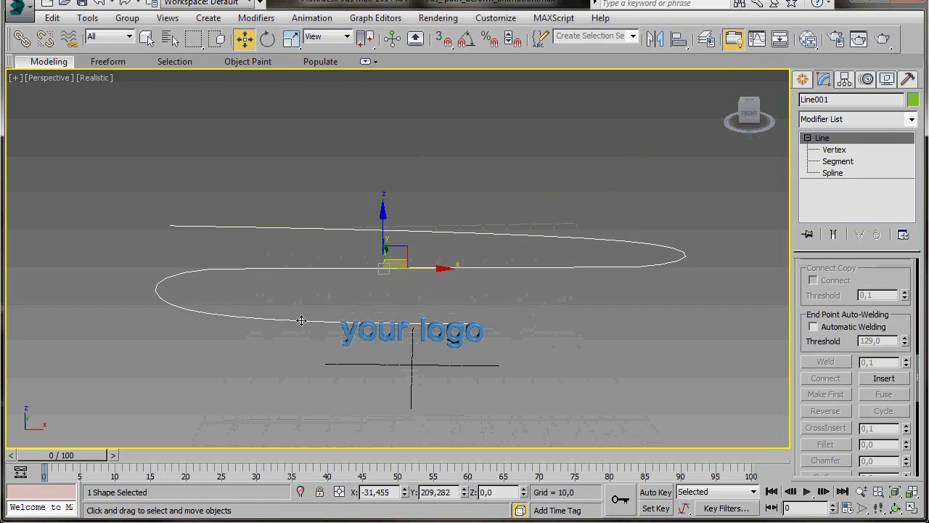
left_click(382, 333)
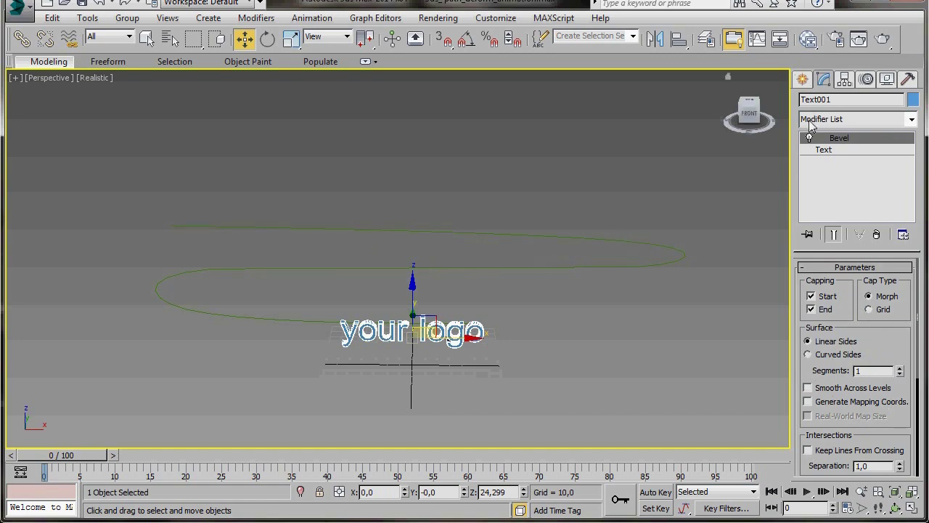
left_click(911, 121)
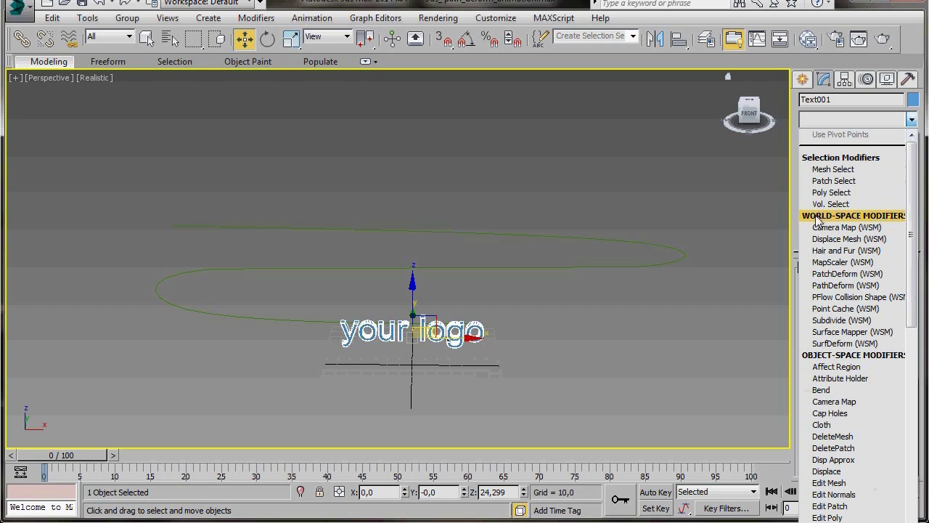
left_click(821, 287)
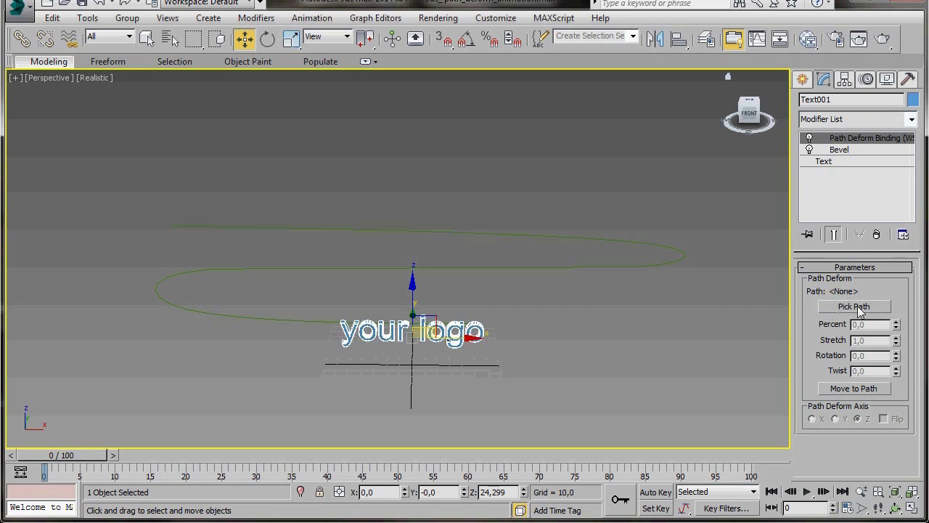
Pick the winding line as the text's deform path and move the text to that path.
left_click(842, 307)
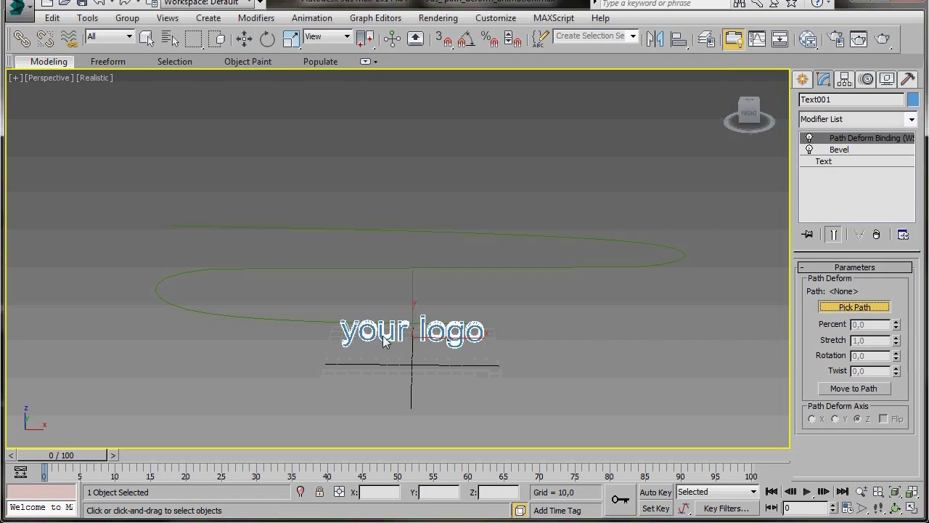
left_click(313, 320)
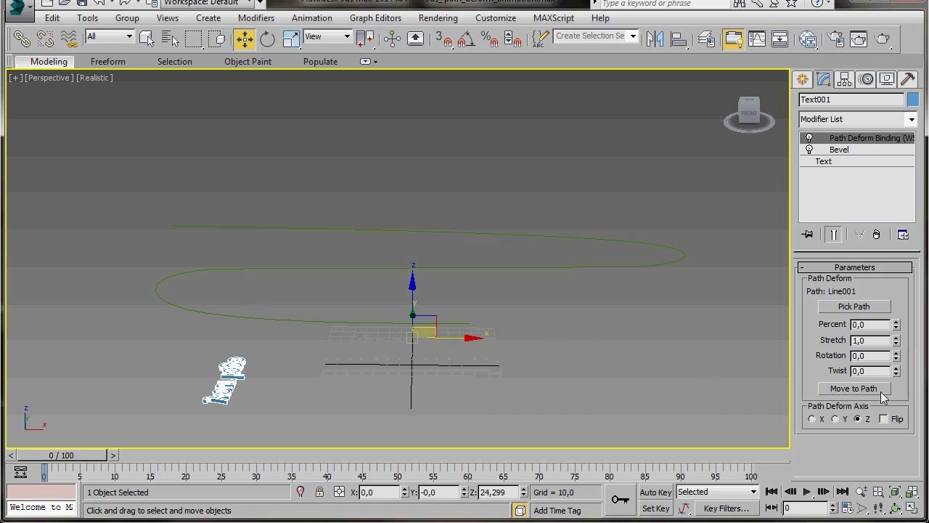
left_click(836, 389)
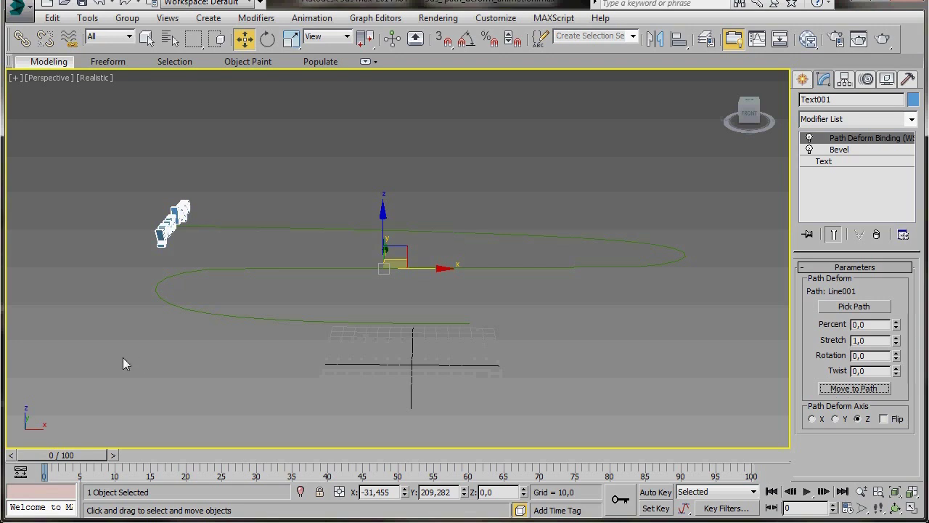
Set the text's path deform axis to X.
middle_click_drag(122, 357, 268, 341, "alt")
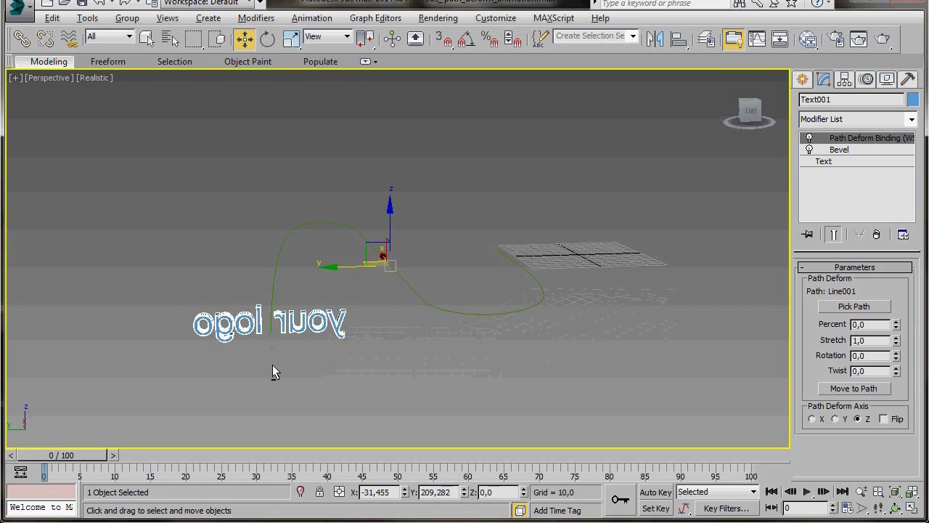
middle_click_drag(272, 365, 233, 397, "alt")
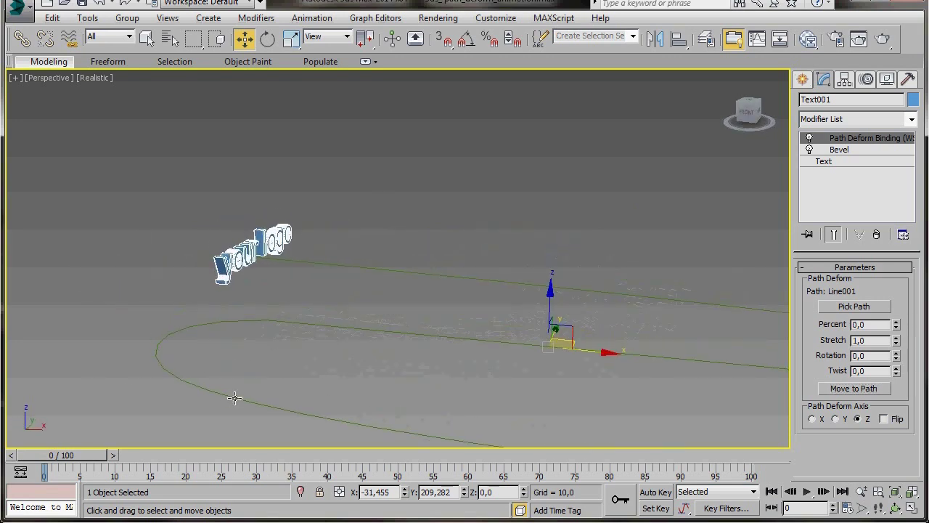
scroll(245, 317, "up", 2)
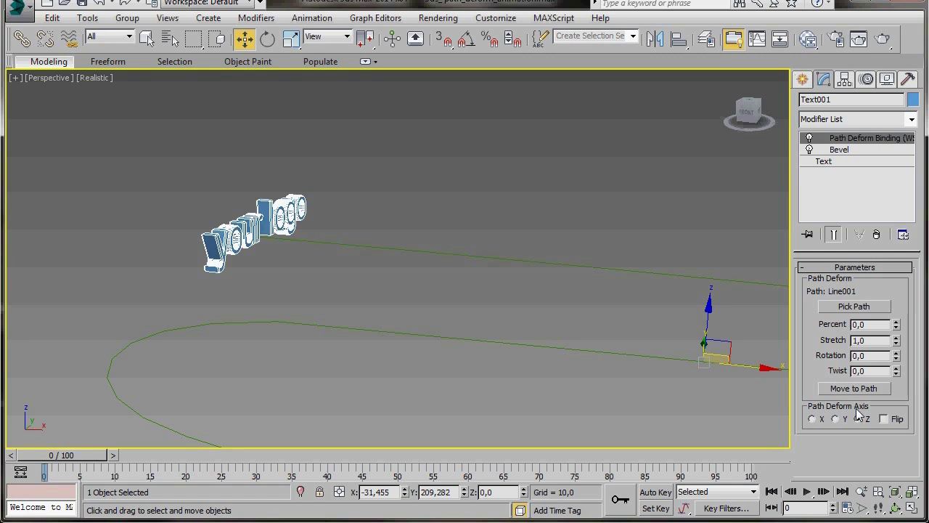
left_click(812, 419)
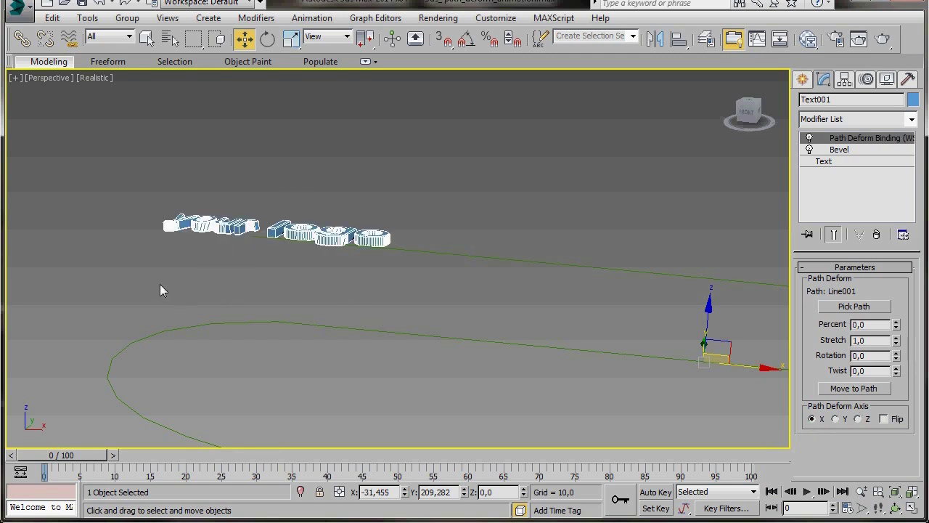
Set the path deform Rotation to 90 so that the text stands upright on the line.
middle_click_drag(160, 288, 27, 146, "alt")
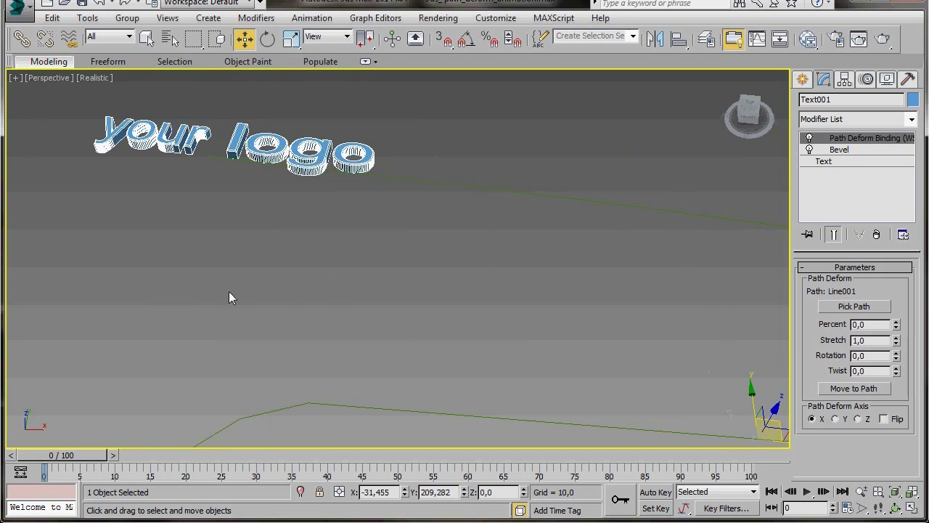
middle_click_drag(228, 291, 188, 354, "alt")
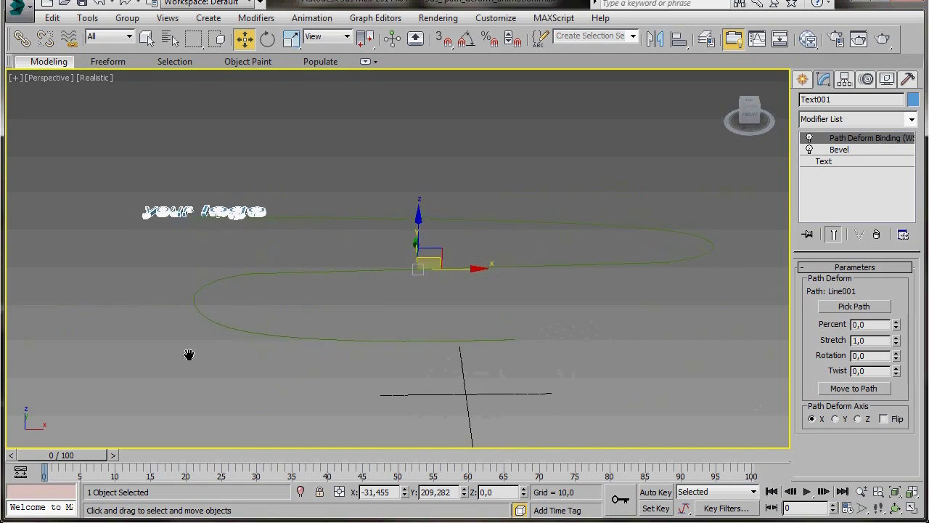
middle_click_drag(277, 367, 307, 330, "alt")
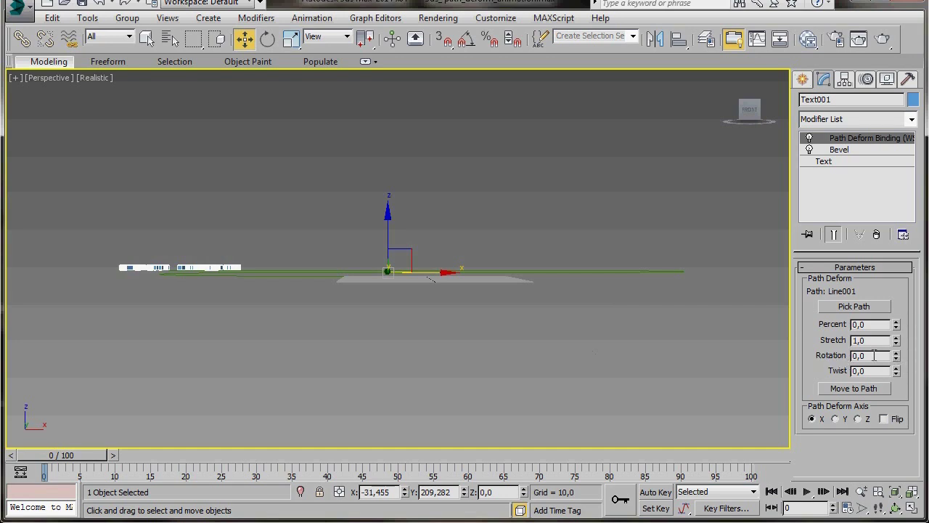
left_click_drag(871, 354, 849, 356)
type("90")
key("Return")
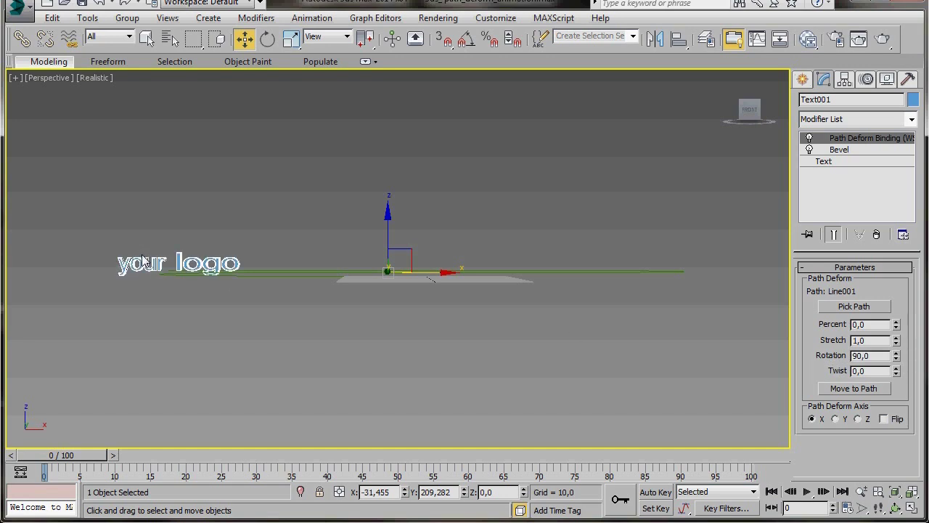
Try the Flip option of the path deform axis on the text, and turn it off again.
middle_click_drag(260, 302, 283, 366)
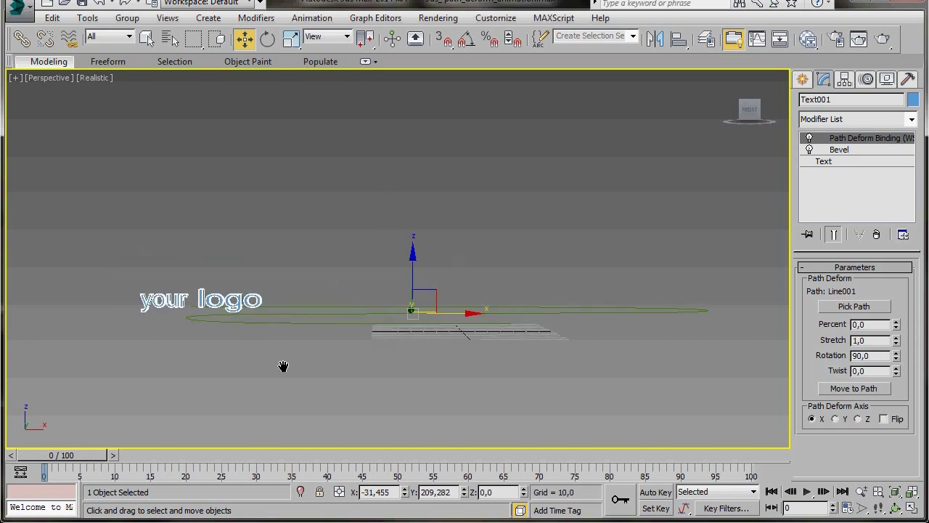
scroll(283, 366, "up", 1)
scroll(328, 369, "up", 2)
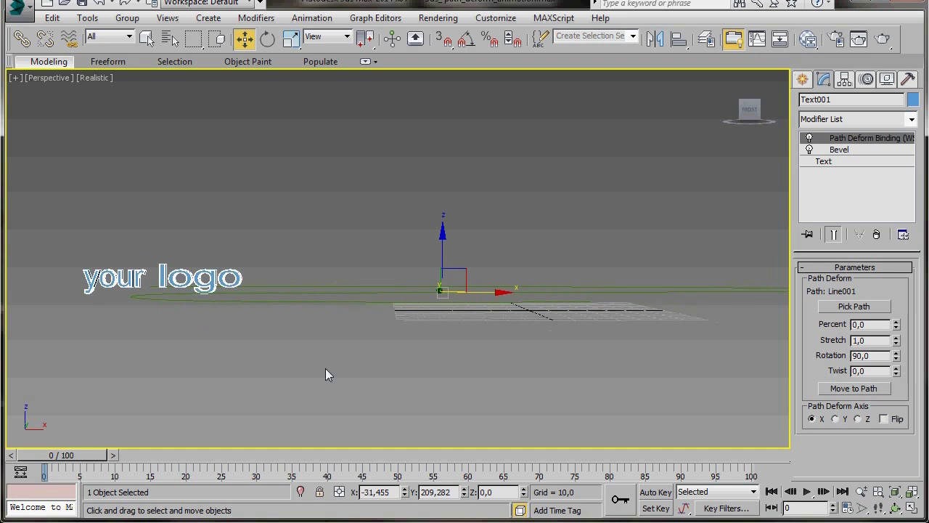
left_click(883, 419)
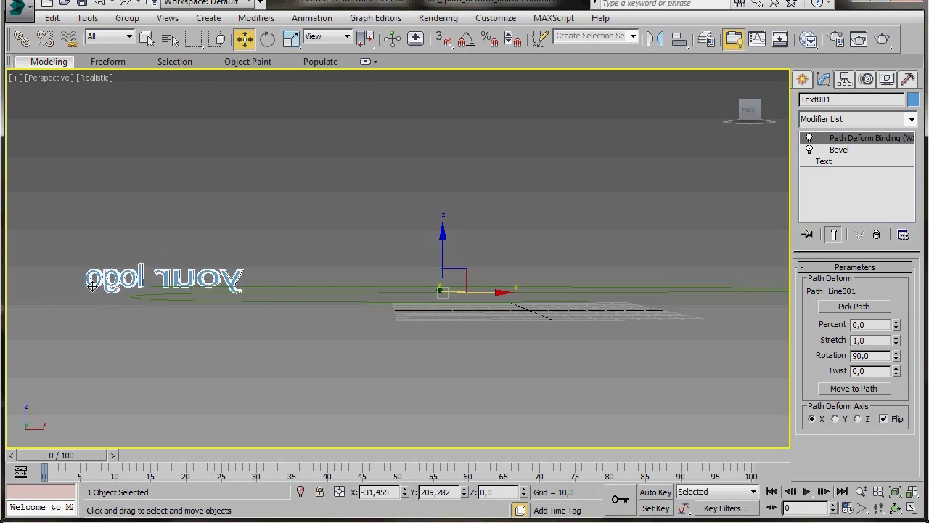
left_click(883, 419)
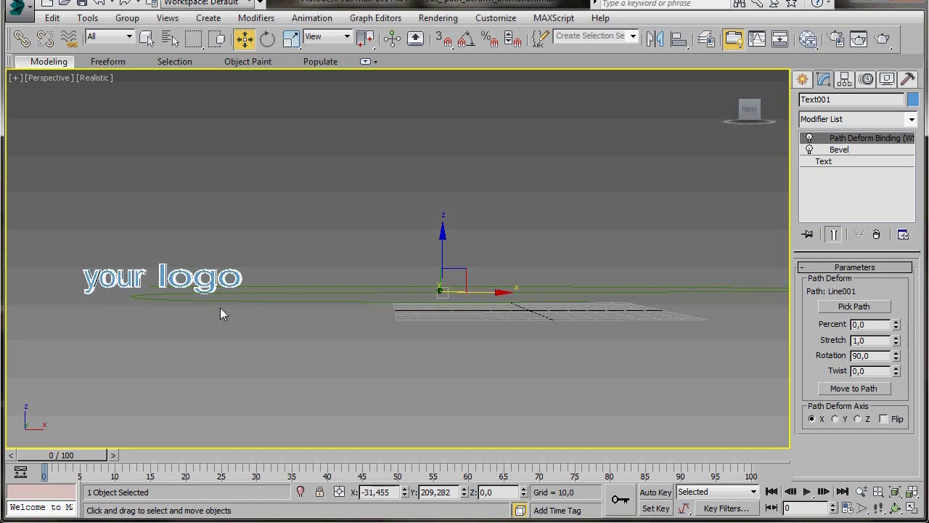
Try advancing the text along the path to 38.5 percent and inspect how it bends around the curve.
middle_click_drag(470, 355, 429, 365)
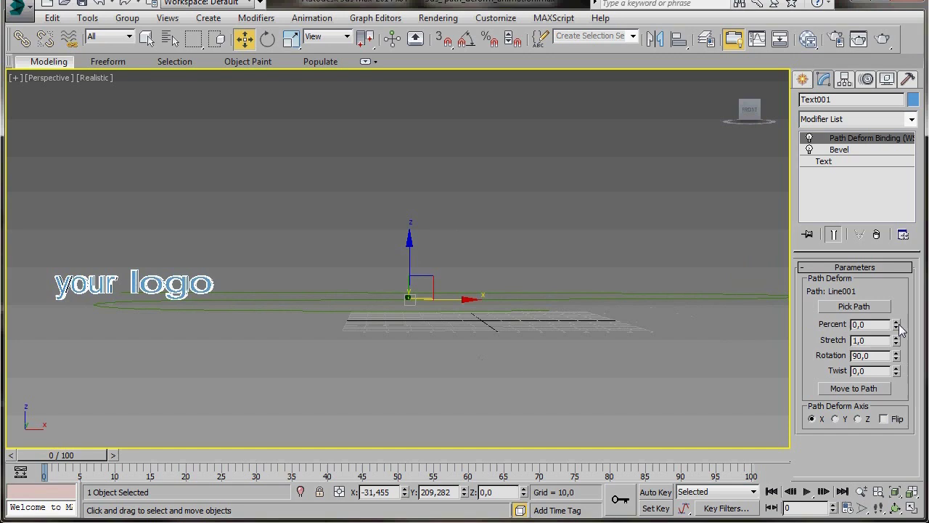
left_click_drag(896, 326, 905, 284)
middle_click_drag(413, 365, 463, 398, "alt")
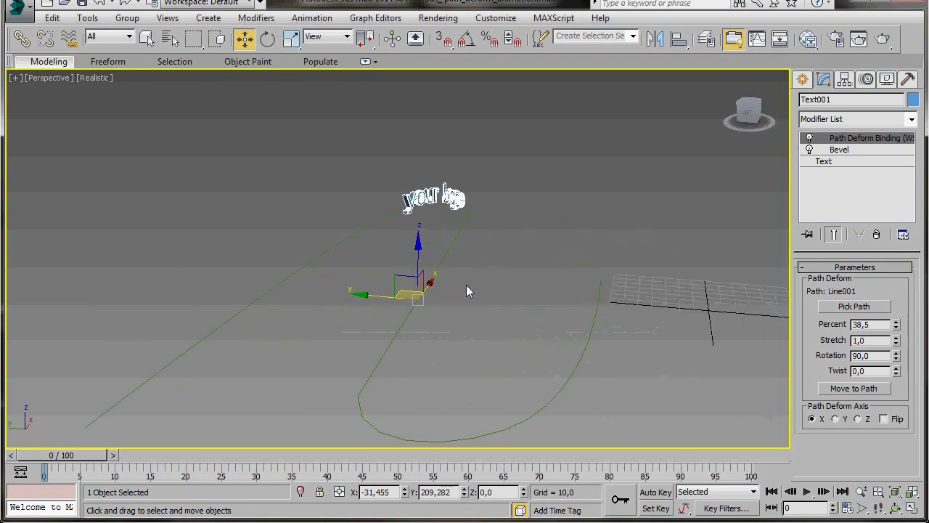
scroll(462, 283, "up", 4)
scroll(438, 251, "up", 1)
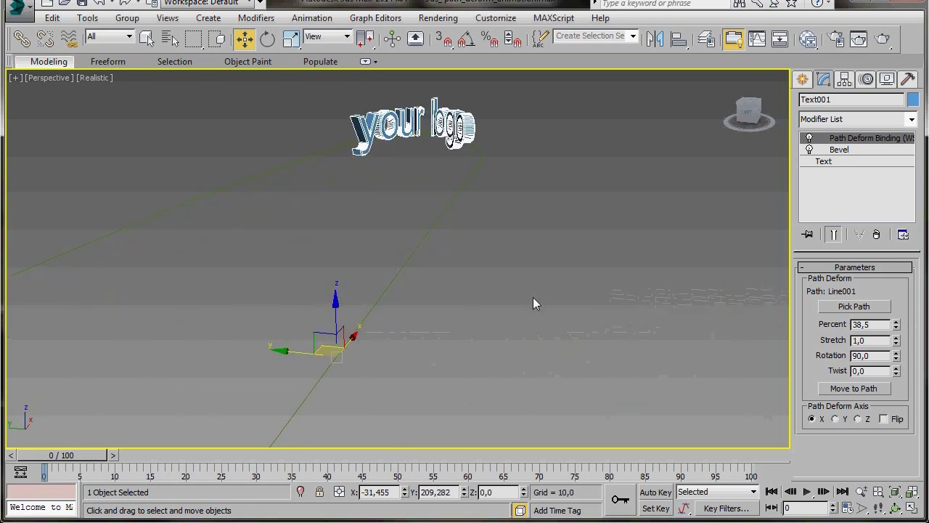
middle_click_drag(532, 297, 432, 336, "alt")
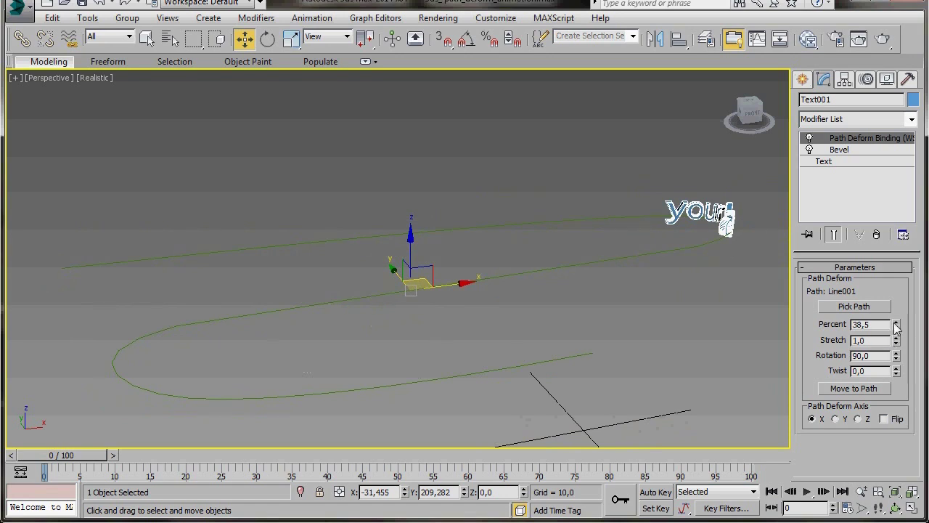
Advance the text along the path to 96.5 percent, check its shape there unselected, and reselect it.
left_click_drag(896, 324, 894, 235)
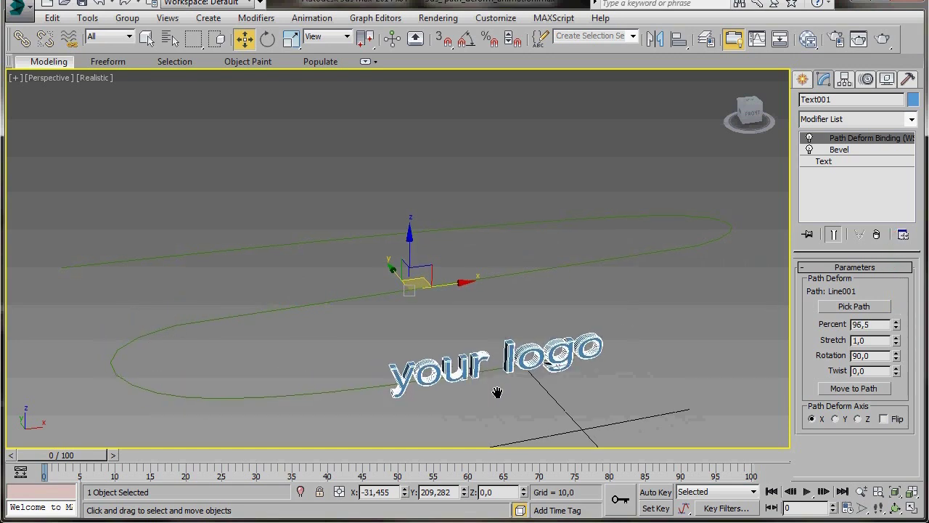
middle_click_drag(498, 389, 497, 369)
scroll(502, 370, "up", 3)
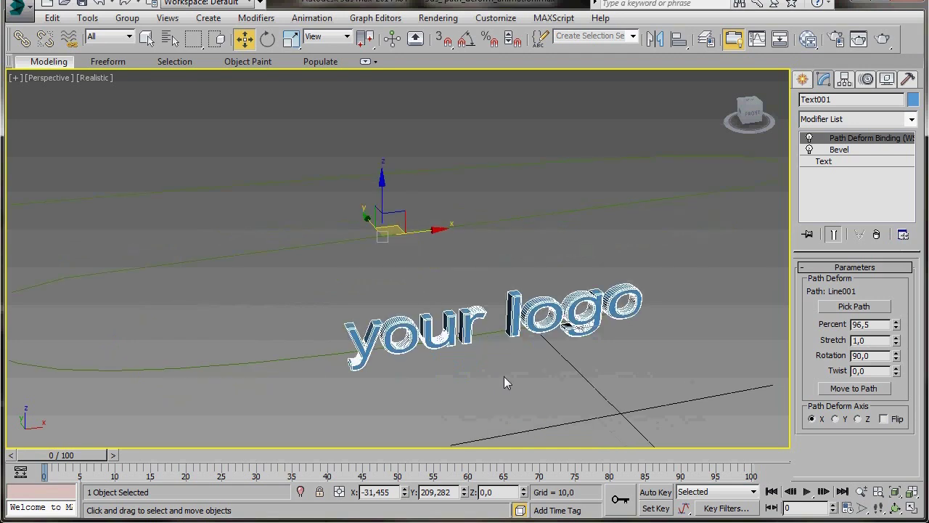
middle_click_drag(508, 383, 553, 426)
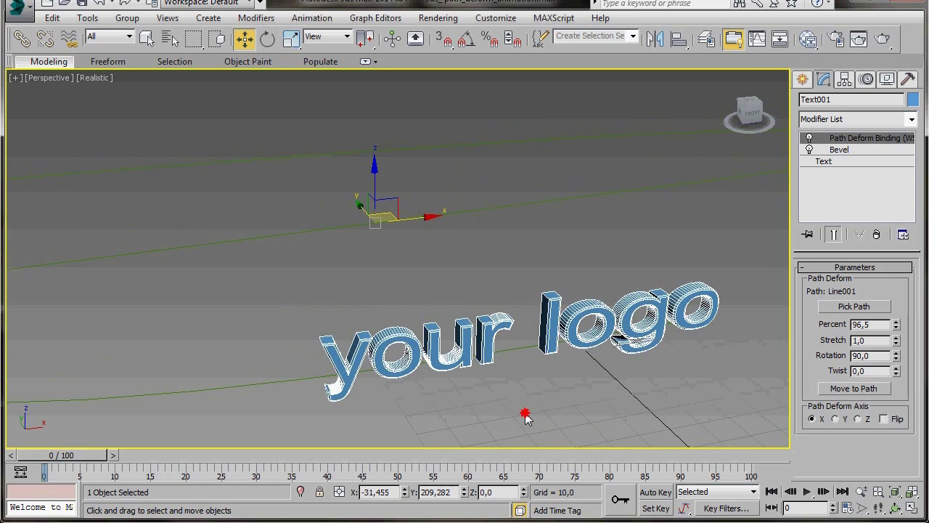
left_click(525, 413)
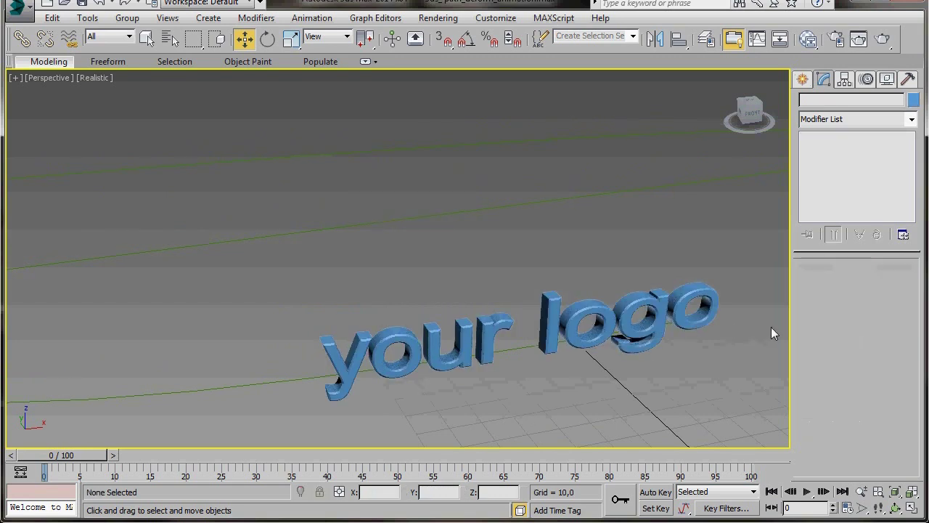
left_click(619, 310)
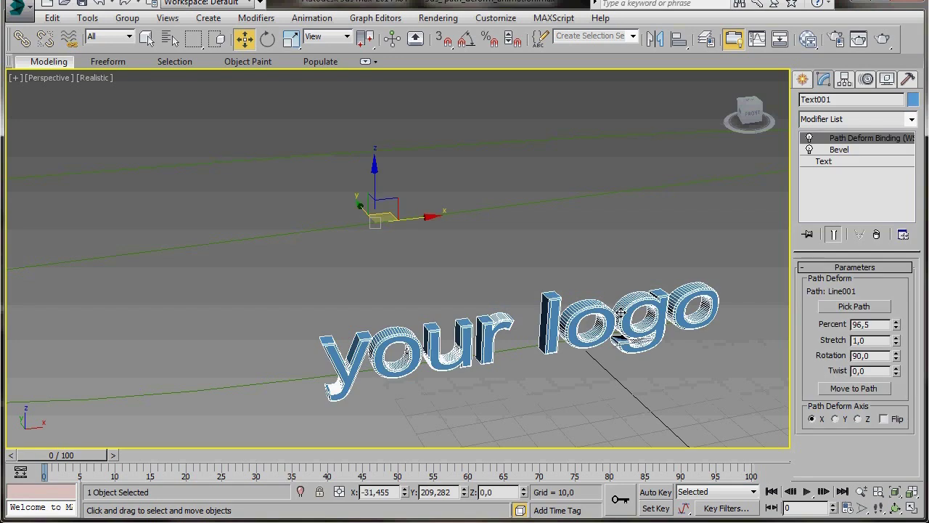
Reset the text's path percent to 0, try advancing it to 7 percent, and return it to 0.
right_click(896, 329)
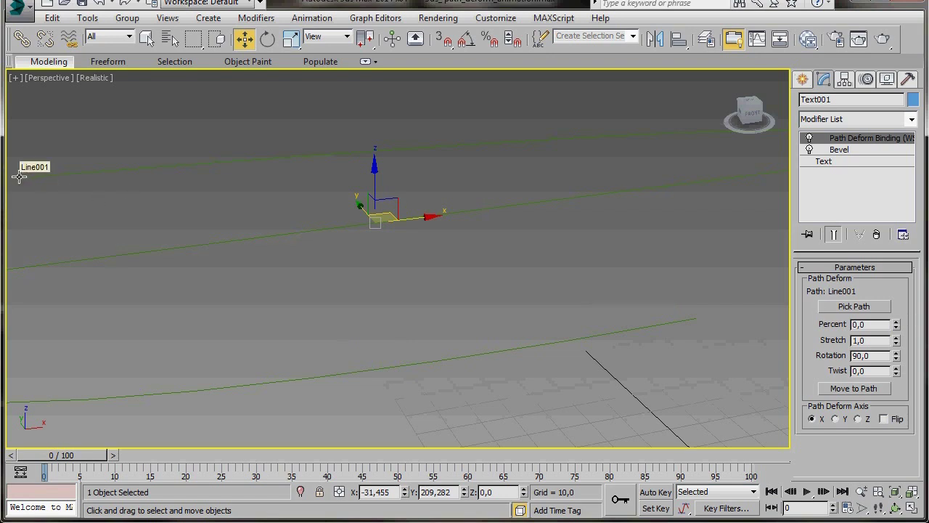
mouse_move(897, 326)
left_mouse_down()
mouse_move(897, 311)
mouse_move(898, 332)
left_mouse_up()
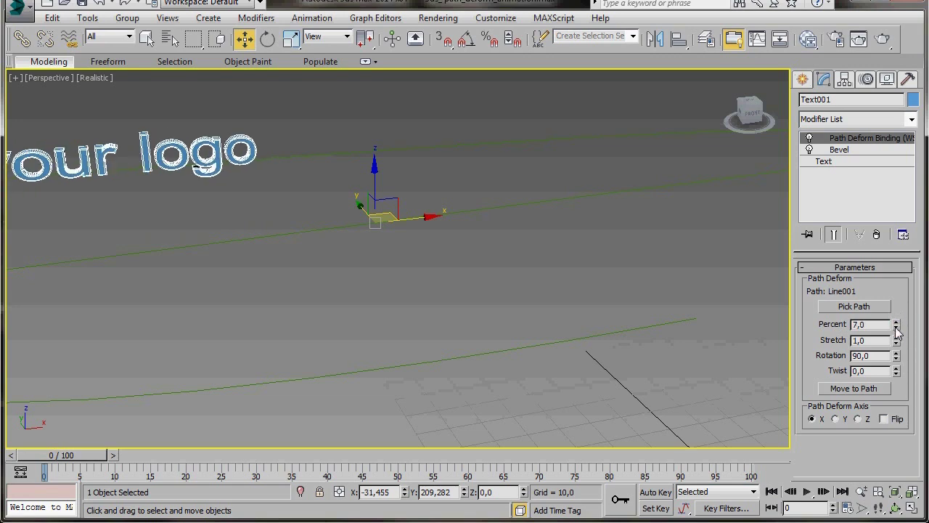
right_click(897, 328)
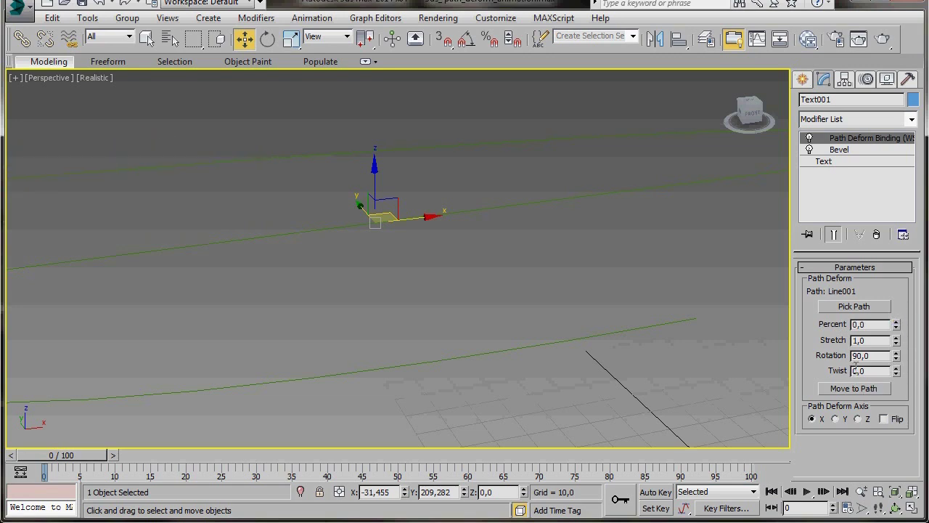
Set the path deform Twist to 360, test it by advancing the text to 97.5 percent, and reset Percent to 0.
left_click_drag(867, 371, 842, 371)
type("360")
left_click_drag(897, 326, 897, 181)
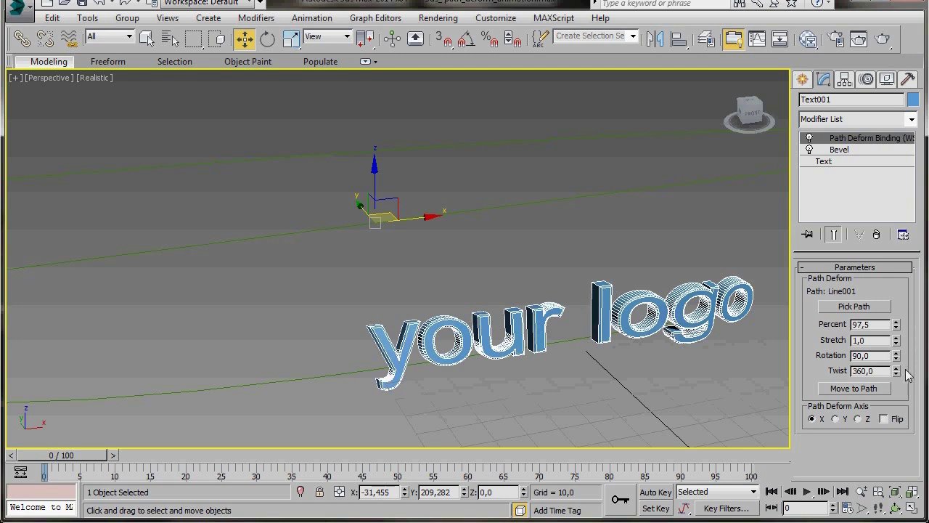
right_click(897, 328)
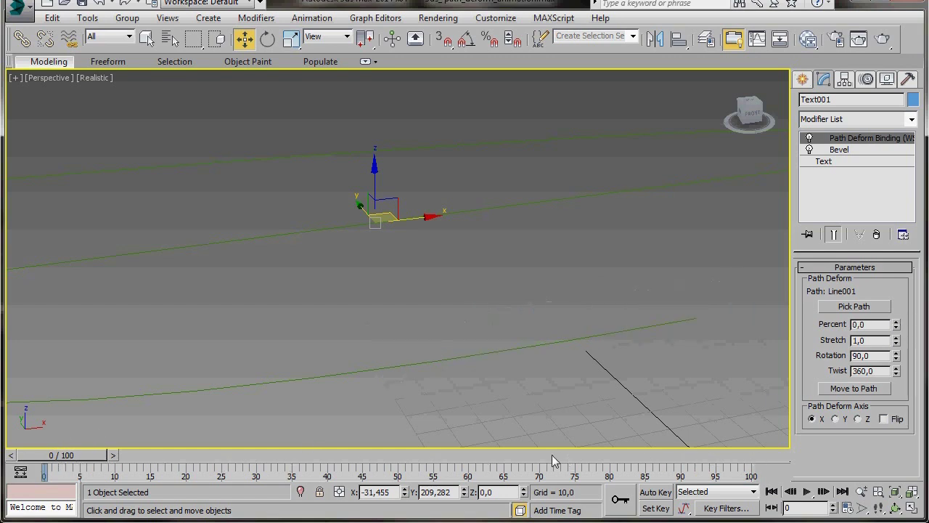
With Auto Key on, animate the text's path Percent to 97.5 at frame 100, and turn Auto Key off.
left_click(654, 492)
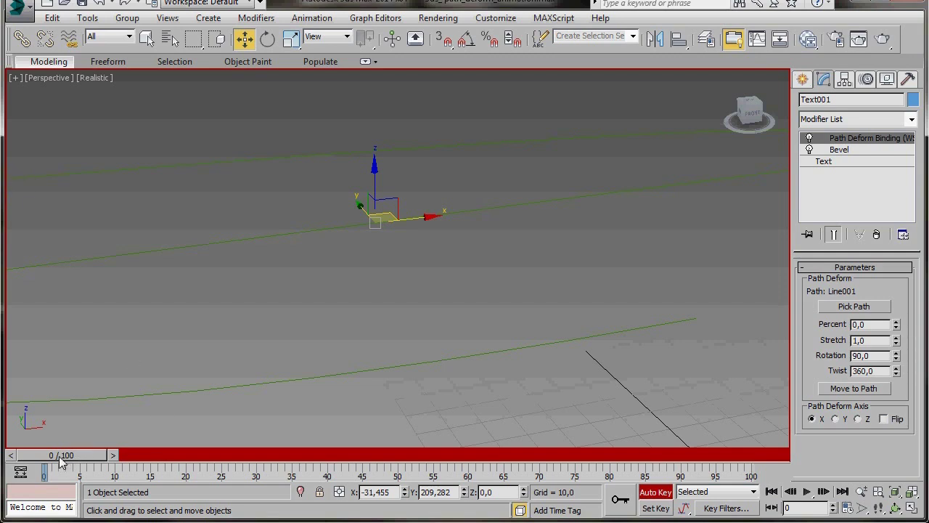
left_click_drag(55, 463, 755, 473)
key("w")
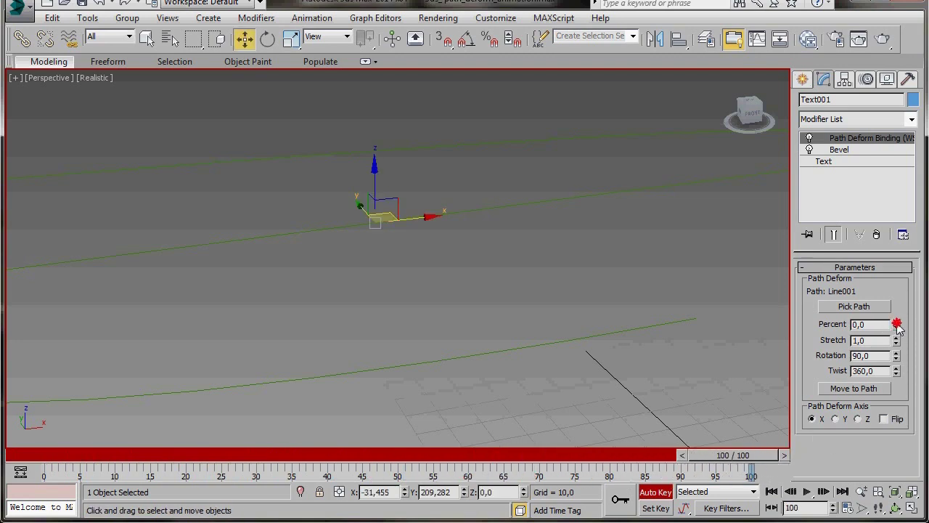
left_click_drag(897, 326, 893, 183)
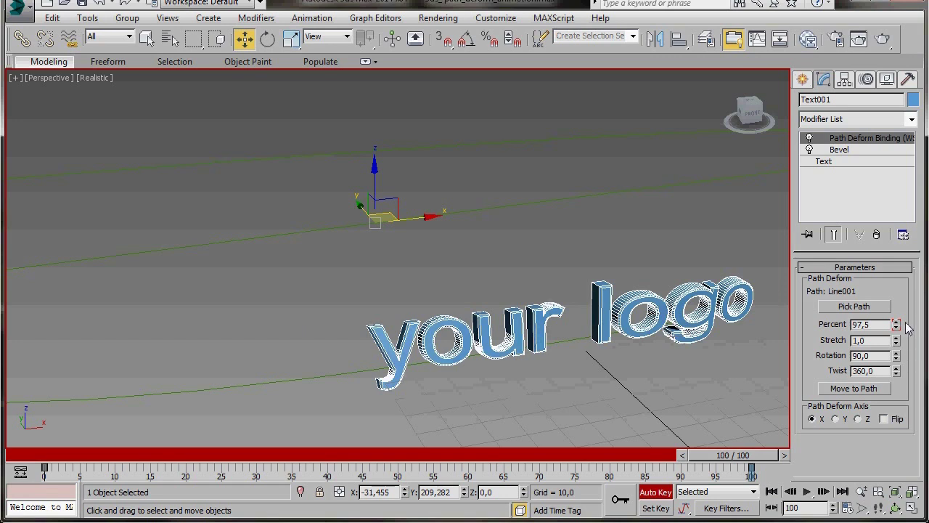
left_click(655, 492)
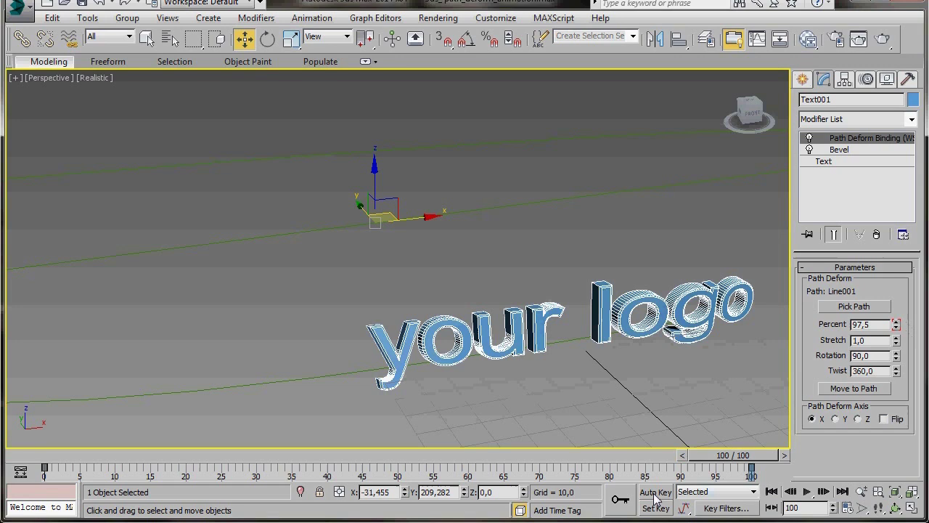
Scrub back through the last frames, play the animation from the start, stop it and return to frame 0.
left_click_drag(735, 456, 678, 457)
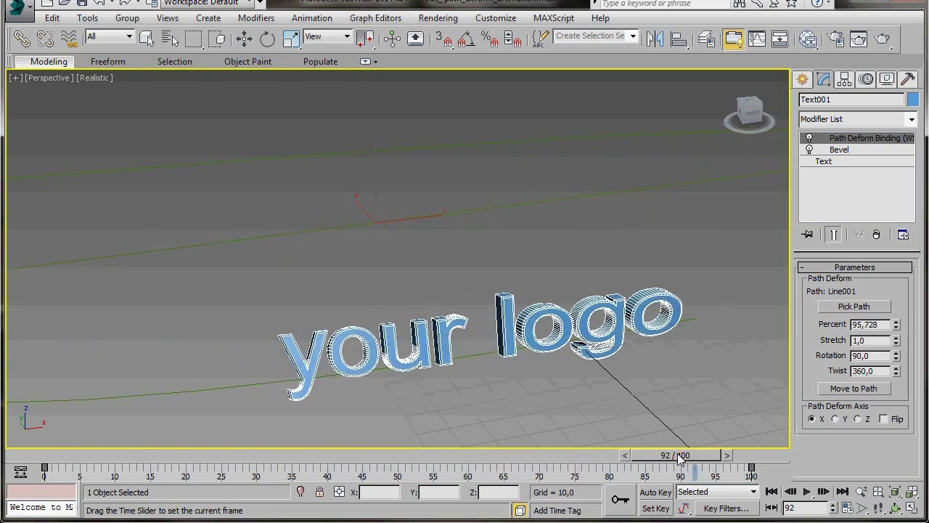
key("w")
left_click(772, 492)
left_click(806, 492)
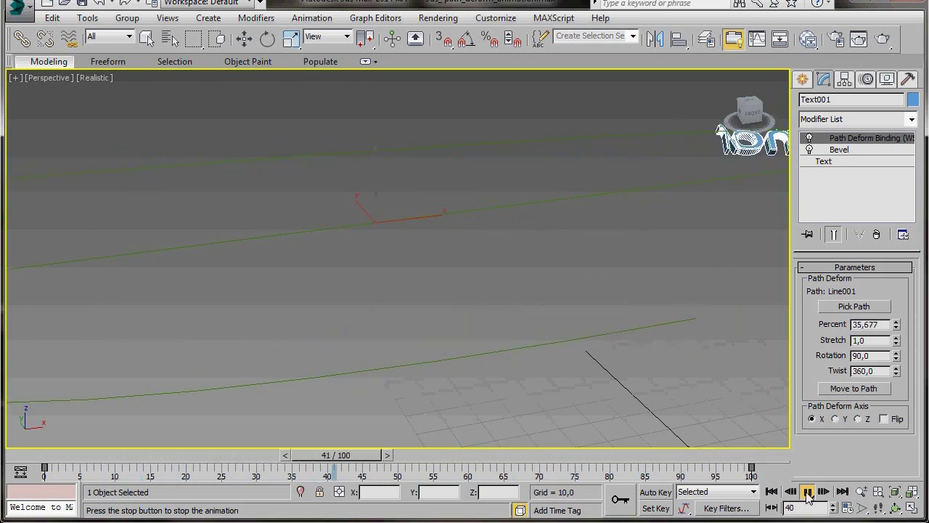
left_click(807, 493)
left_click(771, 492)
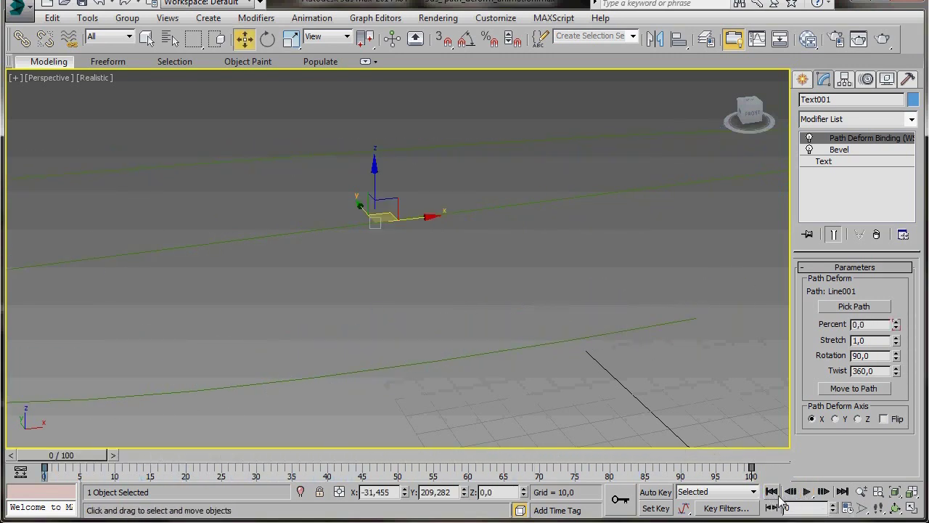
Re-scale the animation time to end at frame 200 and accept the time configuration.
left_click(848, 510)
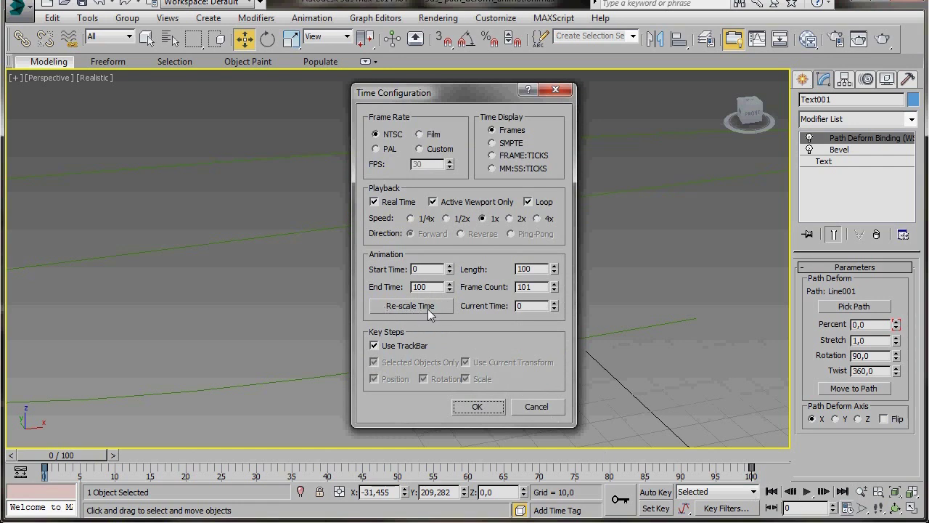
left_click(381, 307)
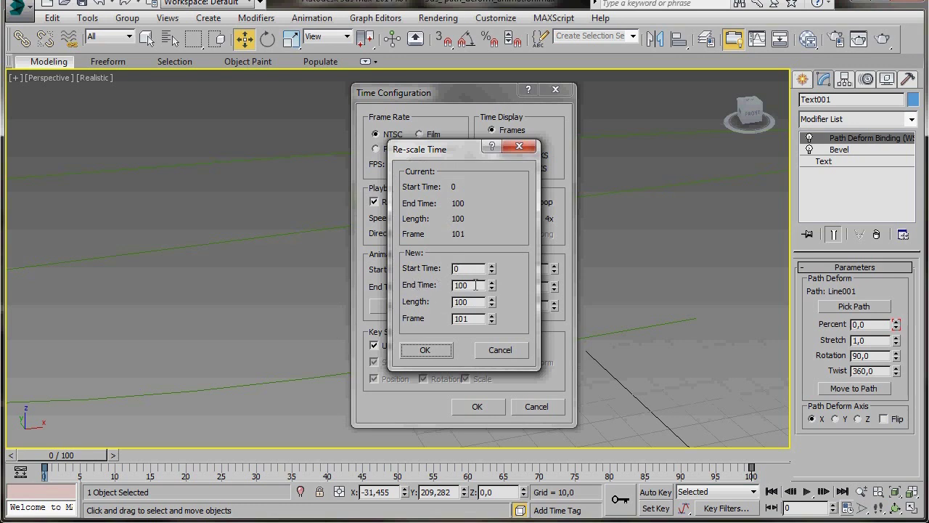
left_click_drag(476, 286, 446, 286)
type("20")
left_click(422, 350)
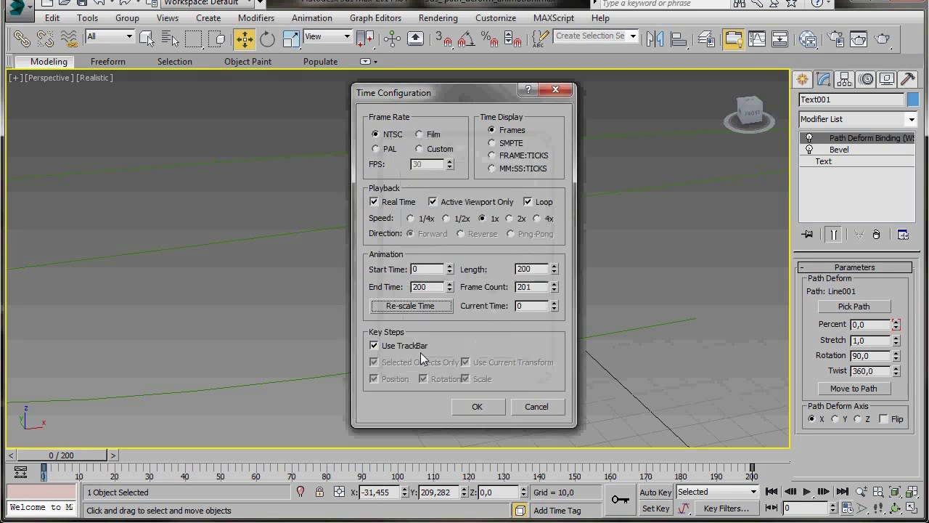
left_click(466, 407)
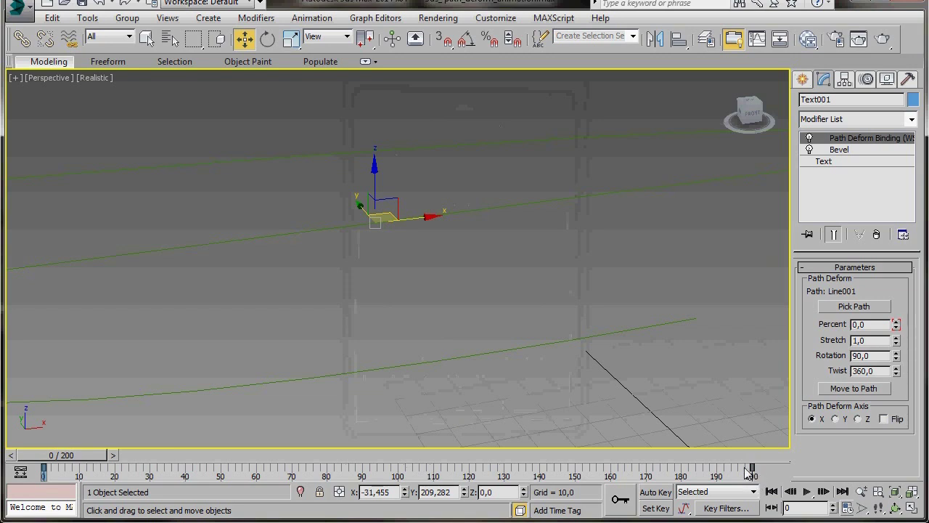
Play the slowed-down animation nearly to its end, stop it, and turn off looping in the playback settings.
left_click(807, 492)
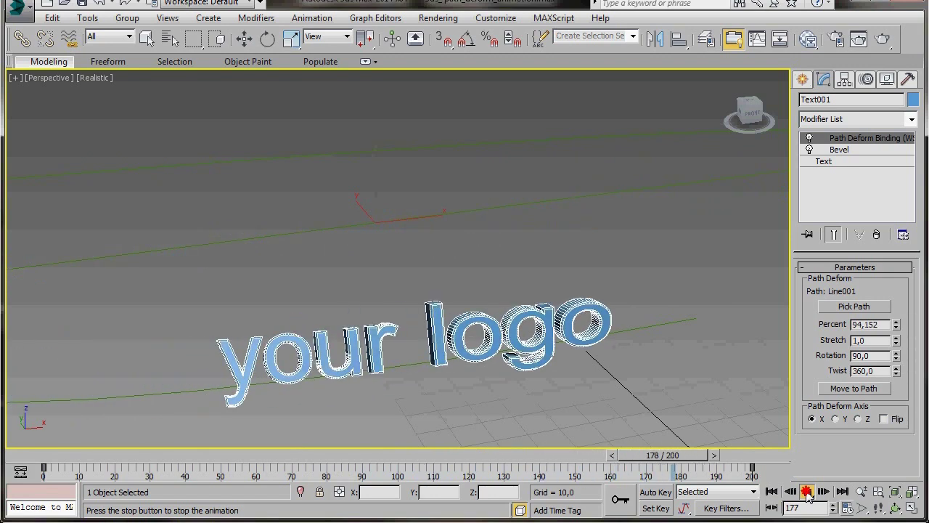
left_click(808, 493)
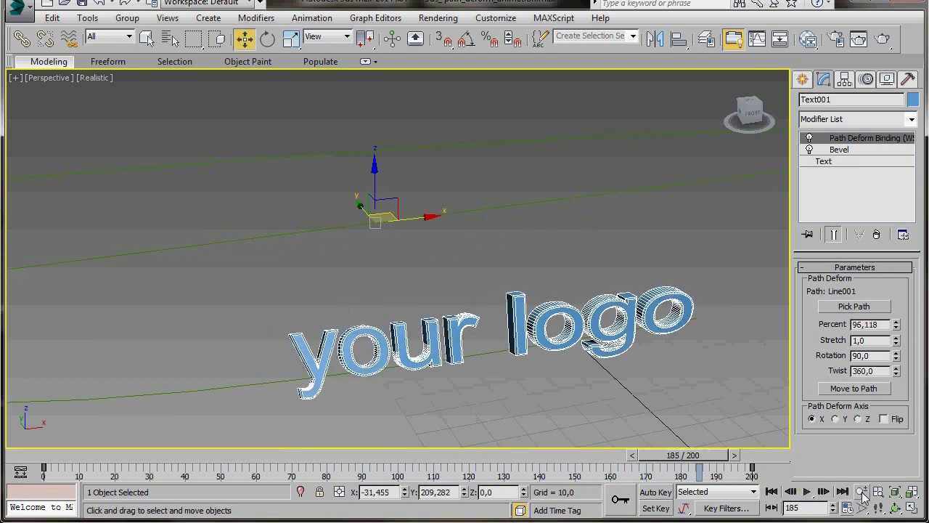
left_click(848, 509)
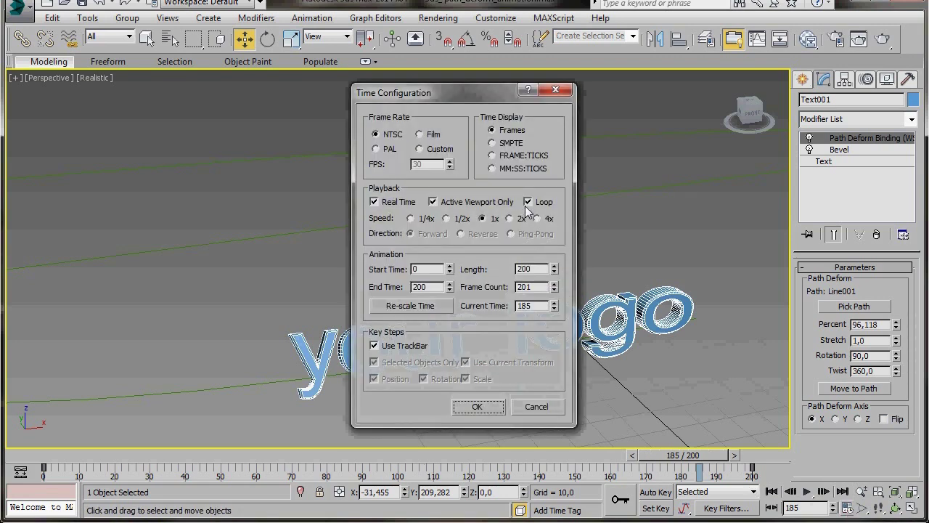
left_click(528, 202)
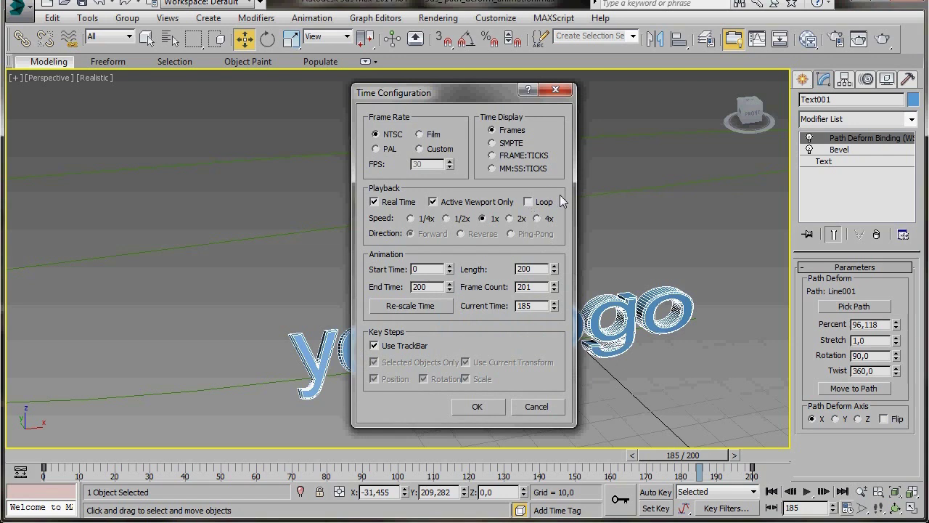
left_click(468, 407)
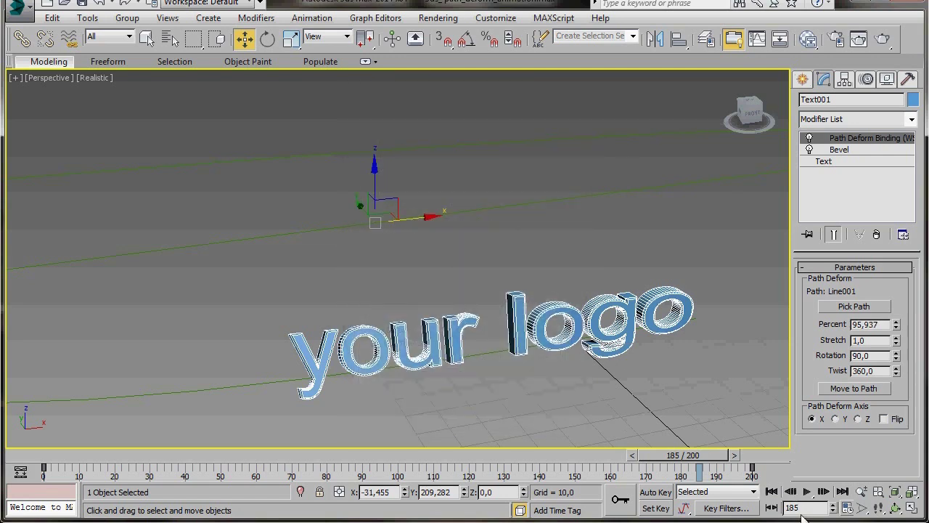
Return to frame 0, deselect the text and play the animation without looping.
left_click(771, 491)
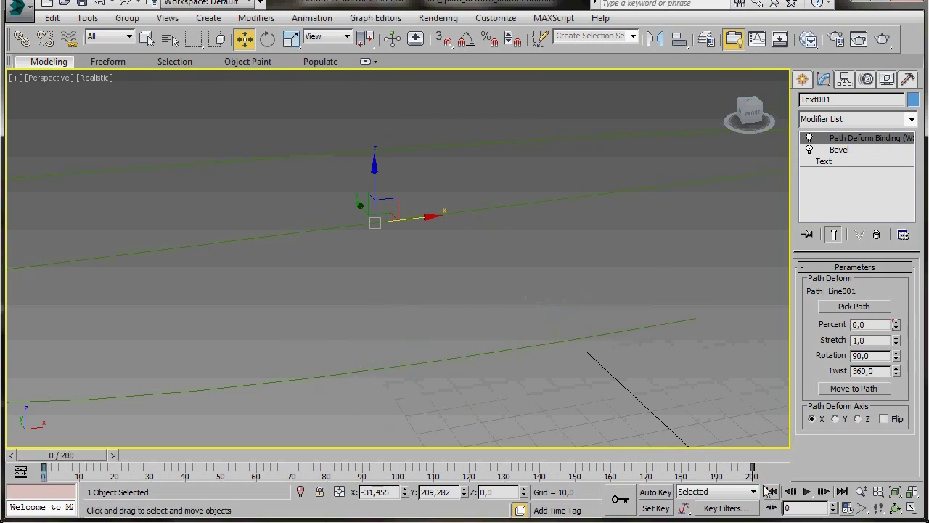
left_click(692, 407)
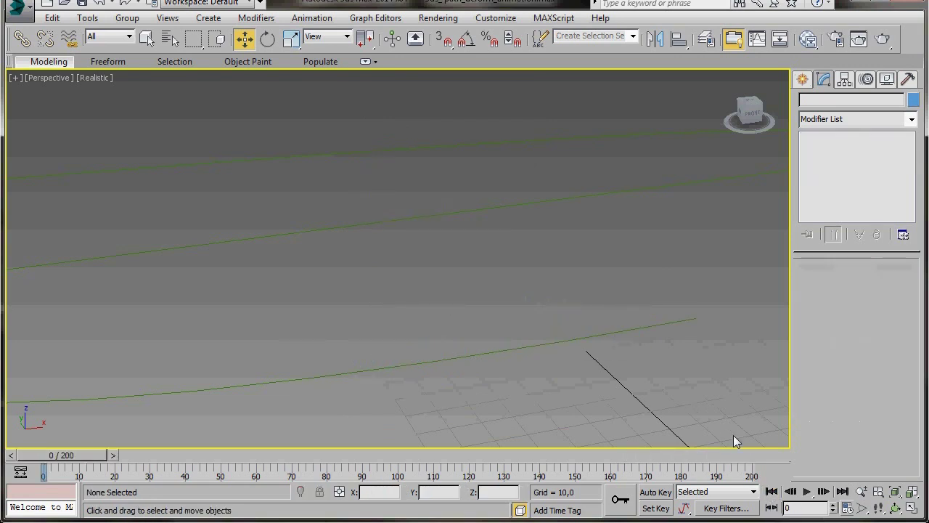
left_click(807, 492)
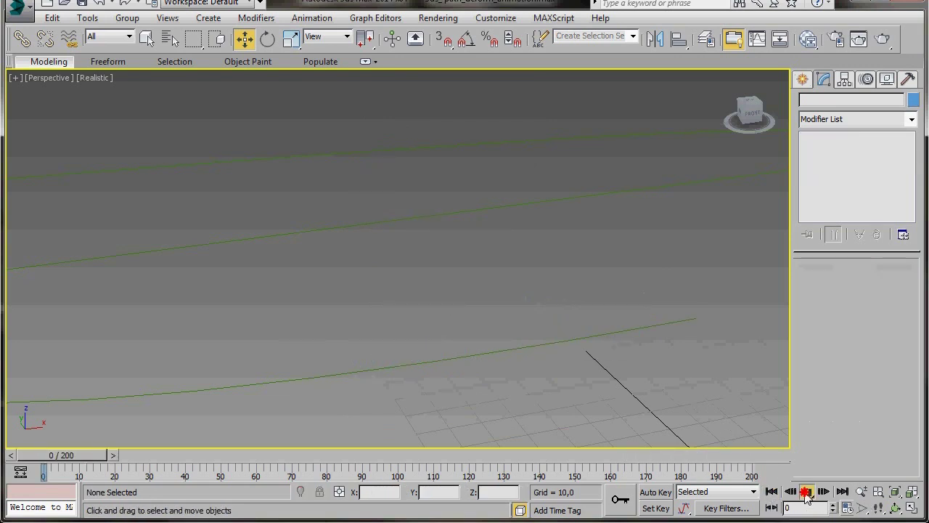